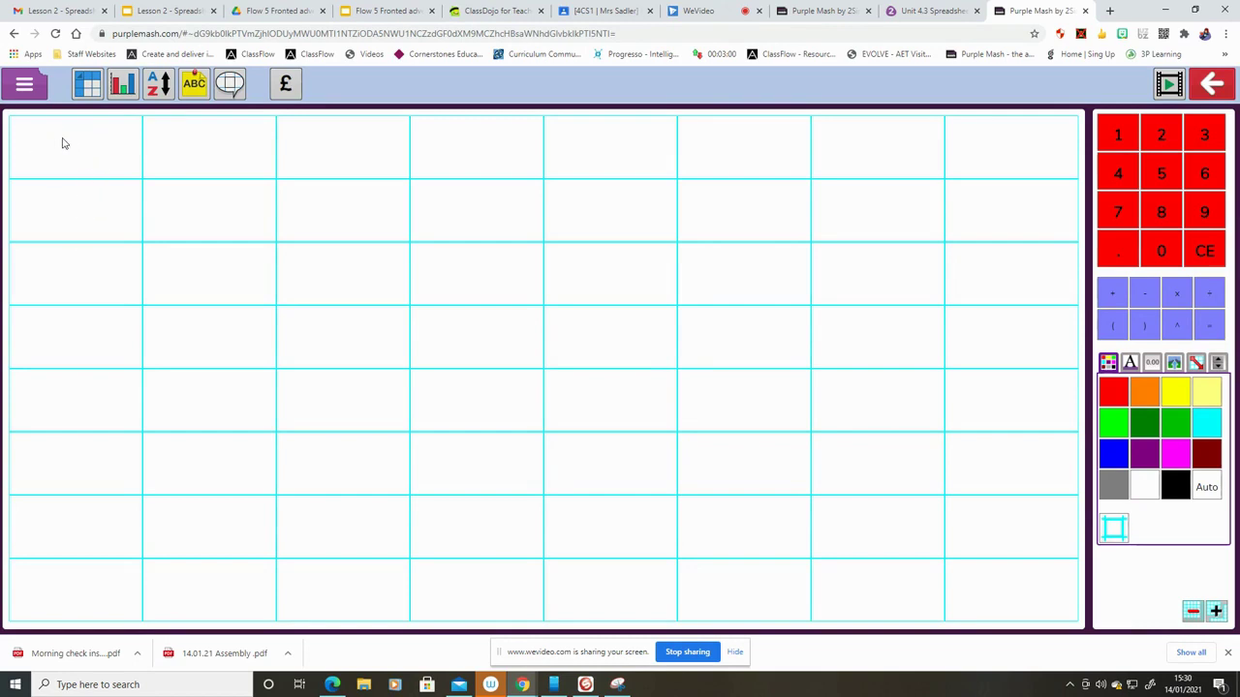
Step: Enter the column headings Monday, Tuesday and Wednesday in the first row, starting from the second column
left_click(193, 147)
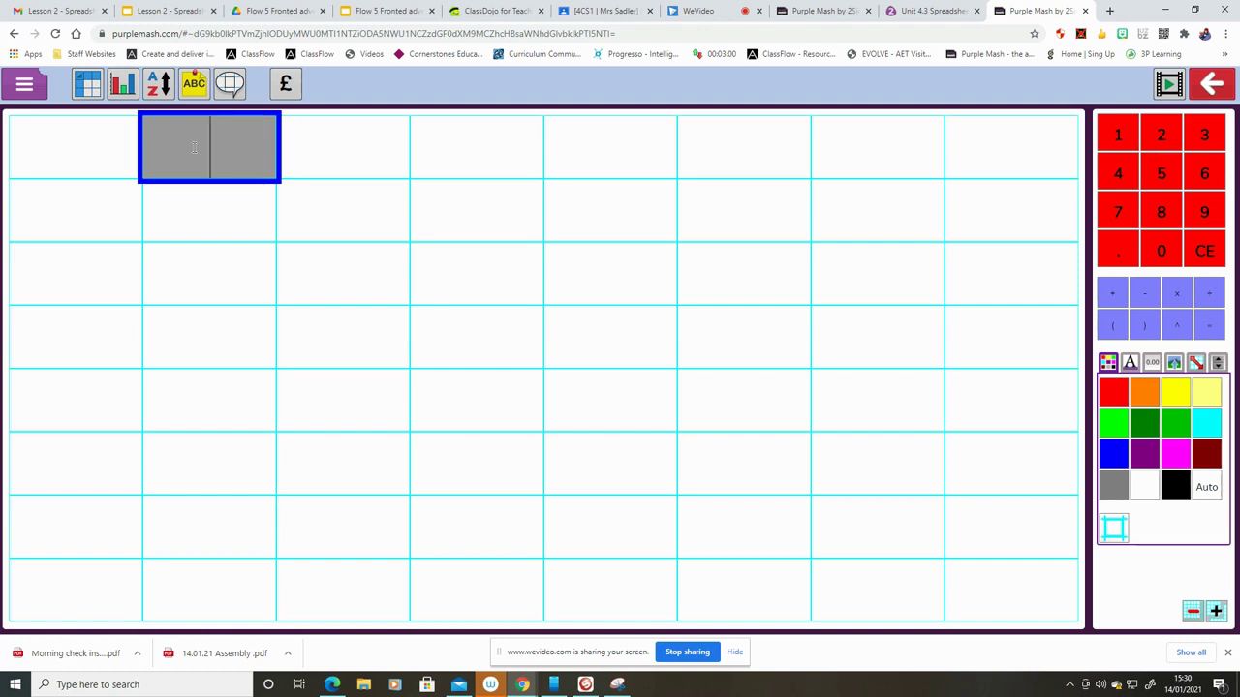
type("Monday")
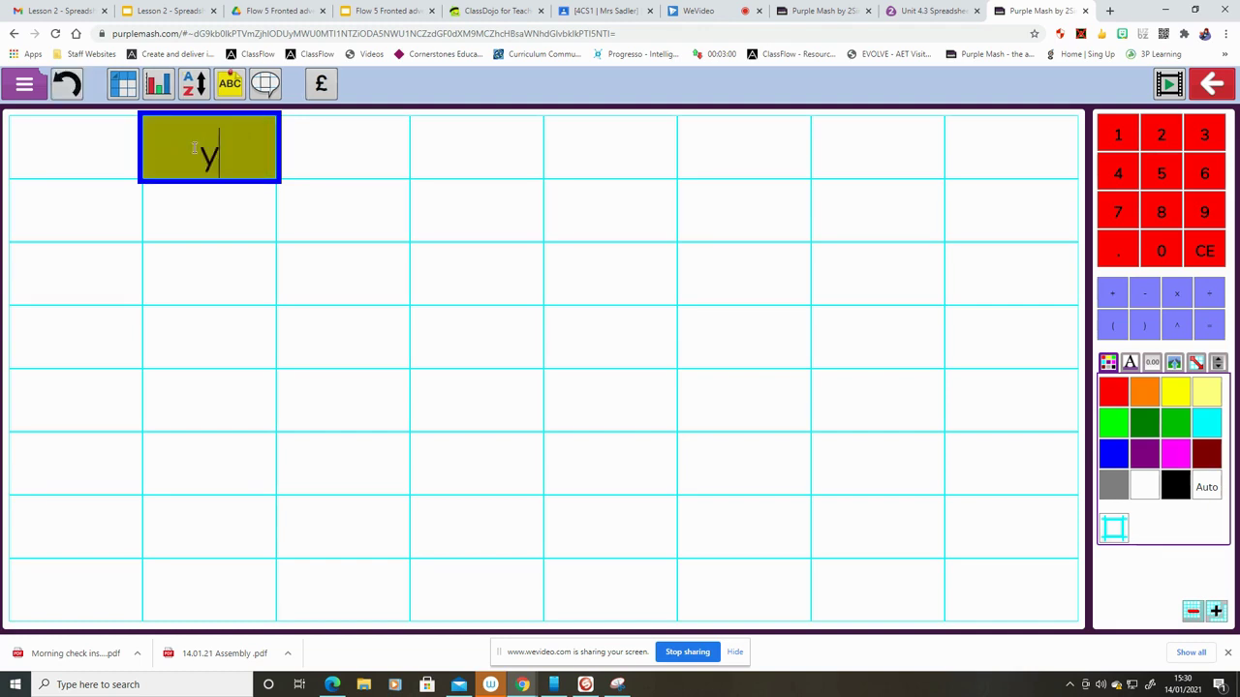
left_click(357, 145)
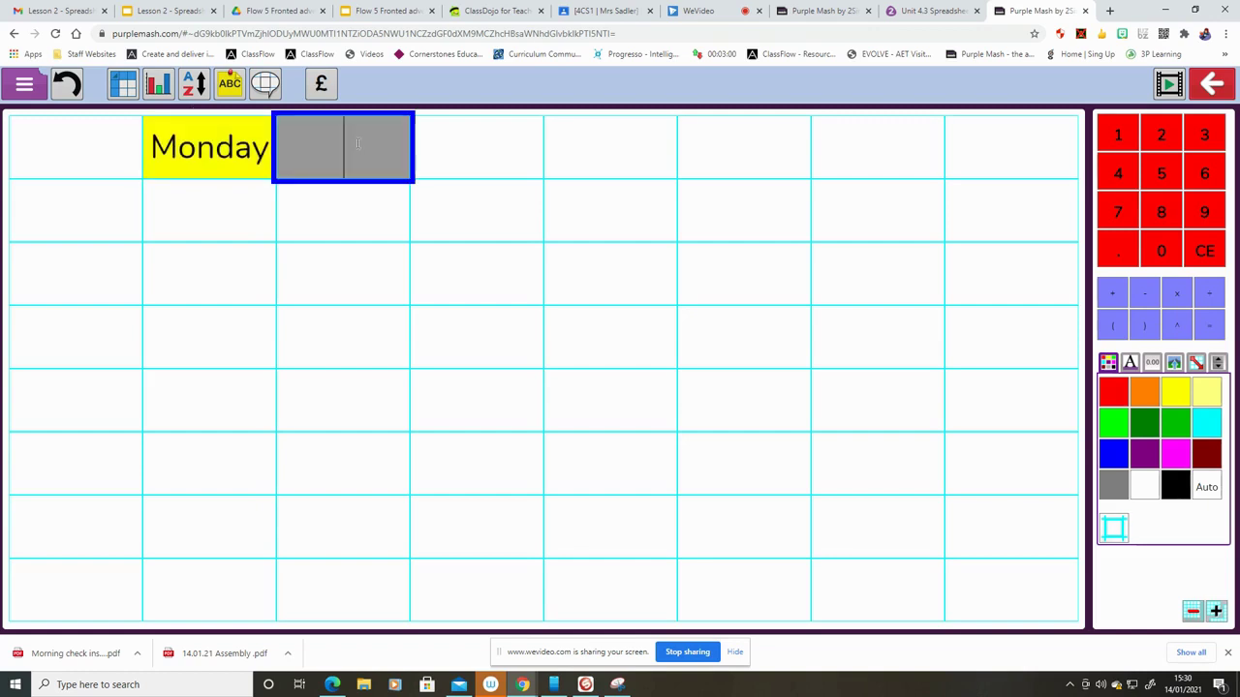
type("Tuesday")
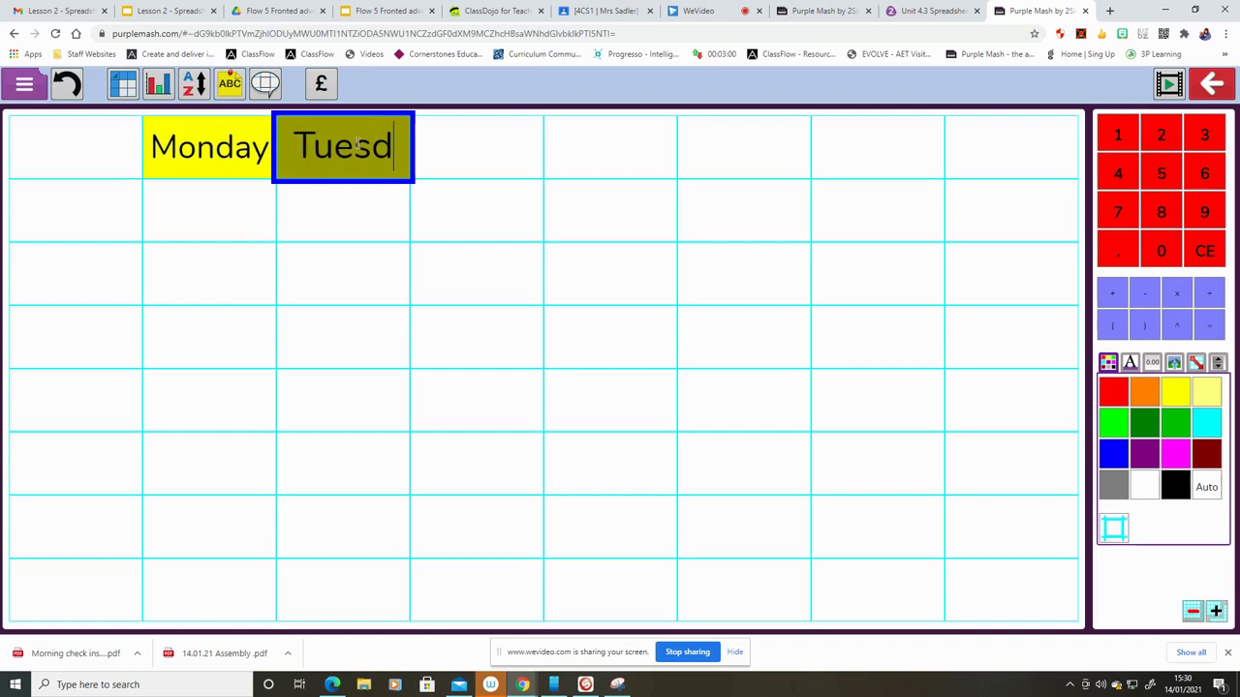
left_click(458, 147)
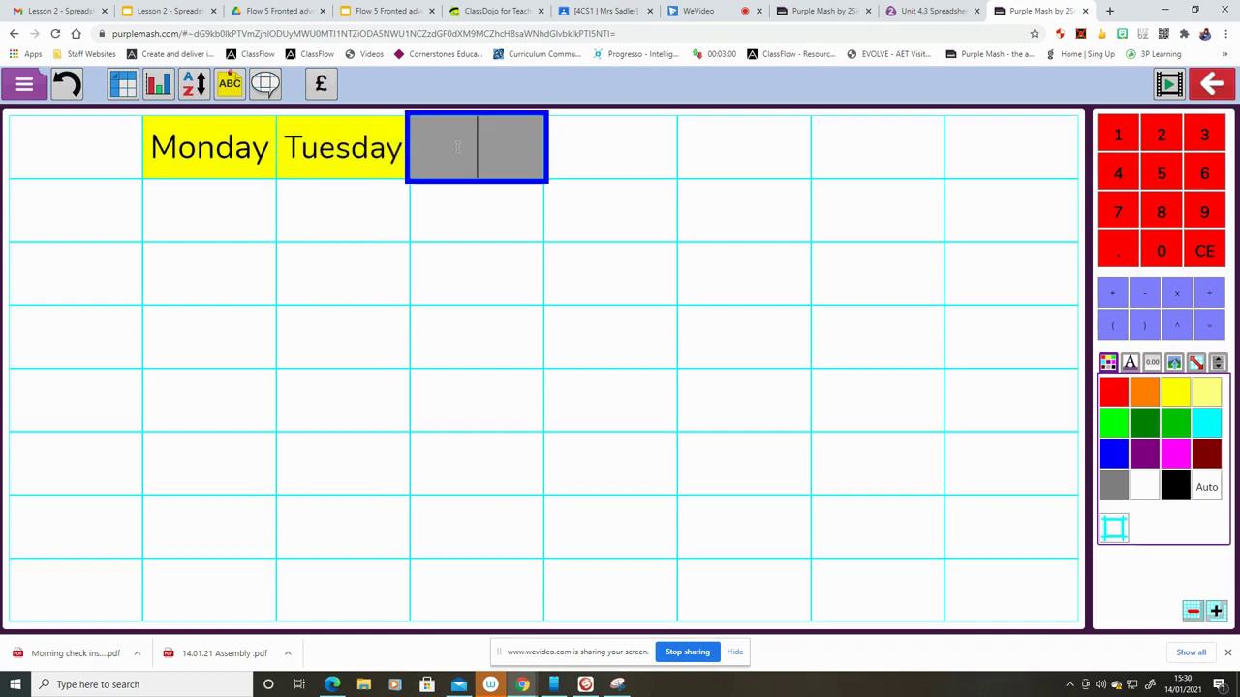
type("Wedn")
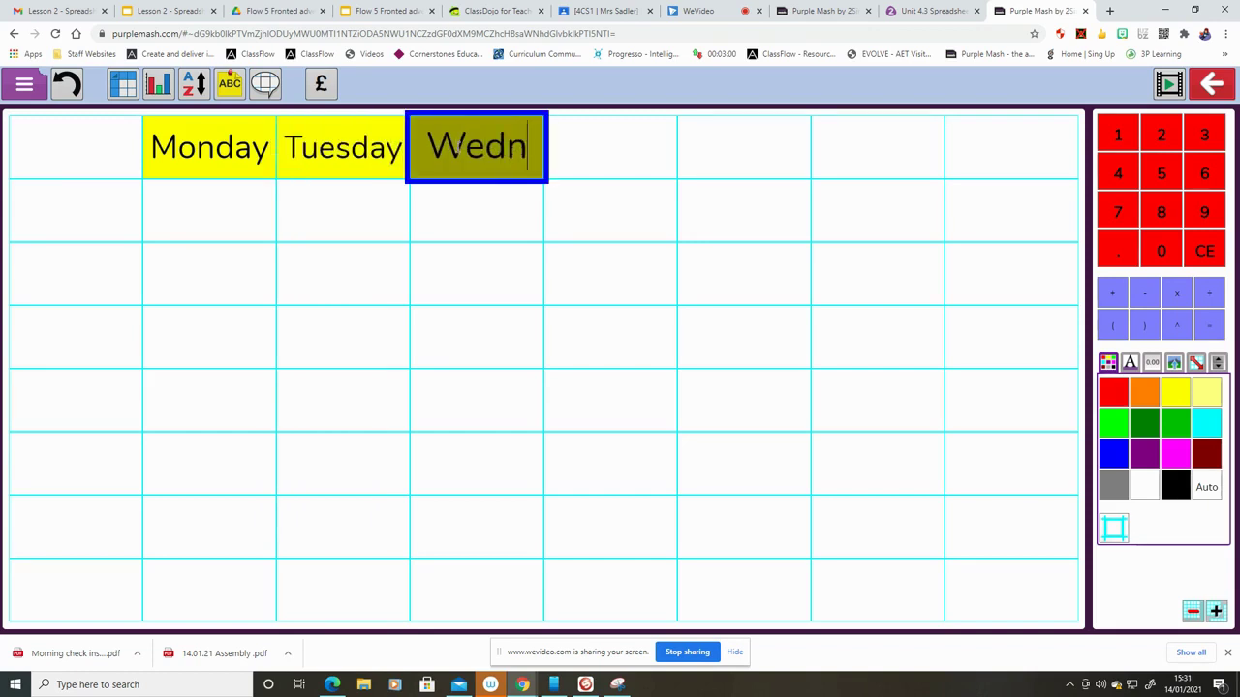
type("esday")
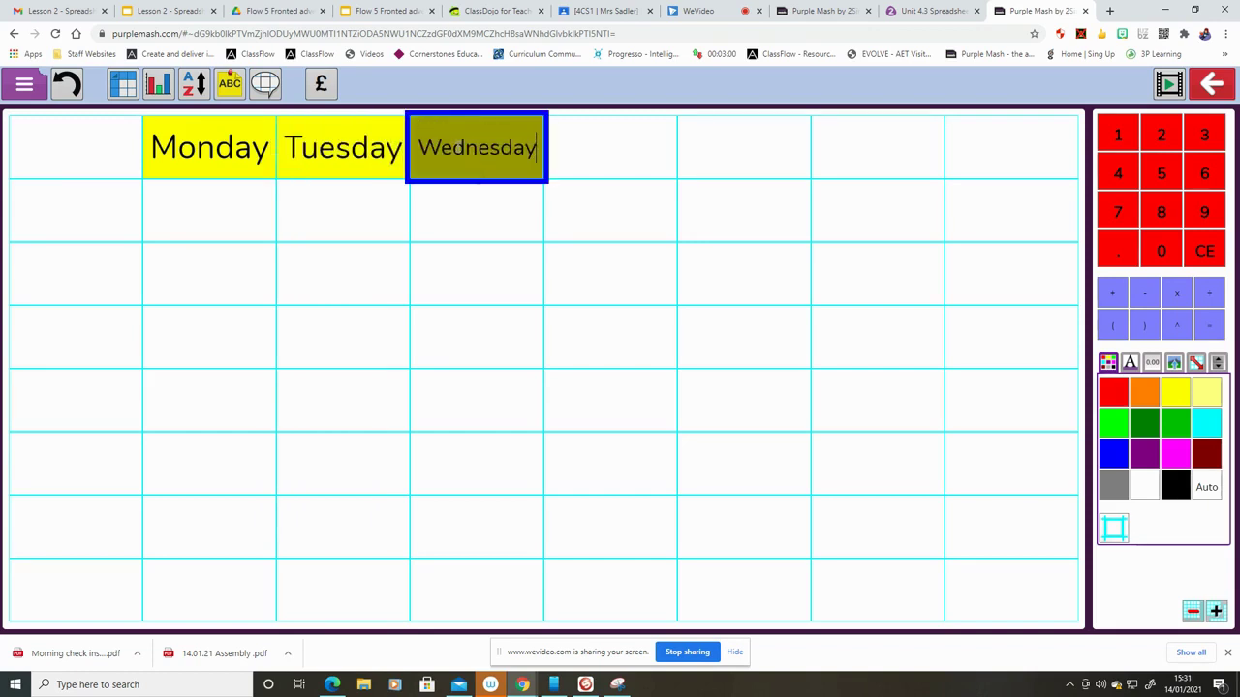
Step: Add the column headings Thursday, Friday and Total after Wednesday in the first row
left_click(609, 145)
type("Thursday")
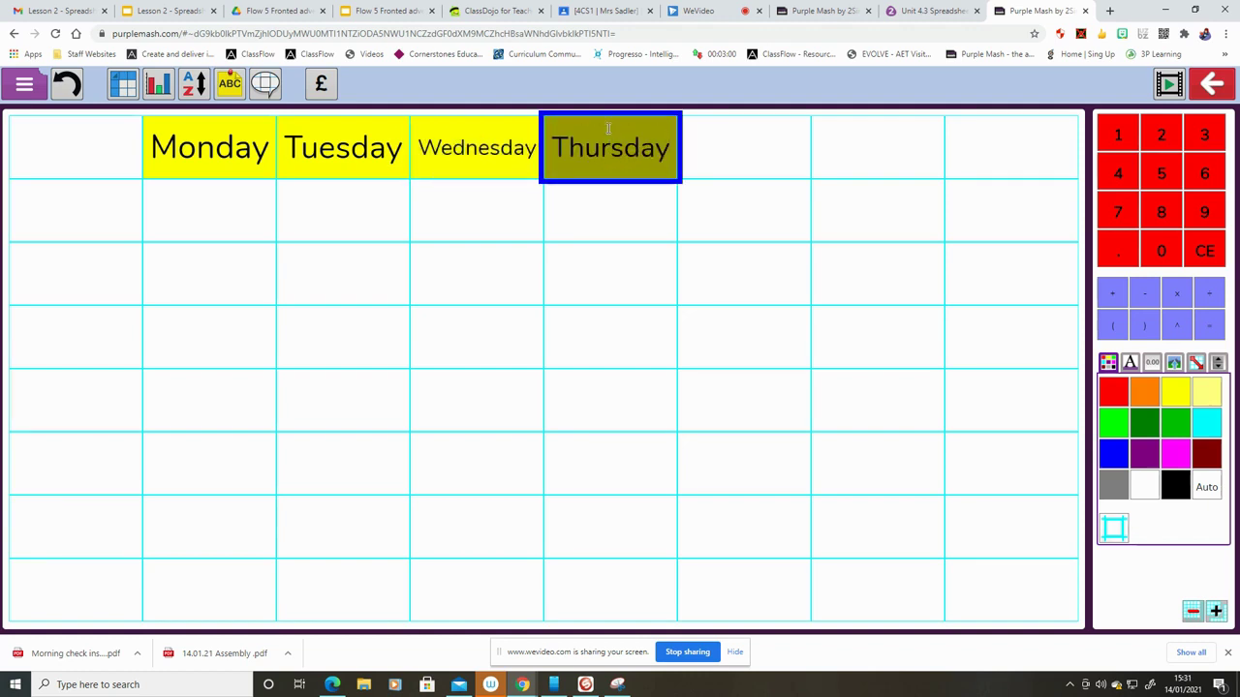
left_click(746, 144)
type("F")
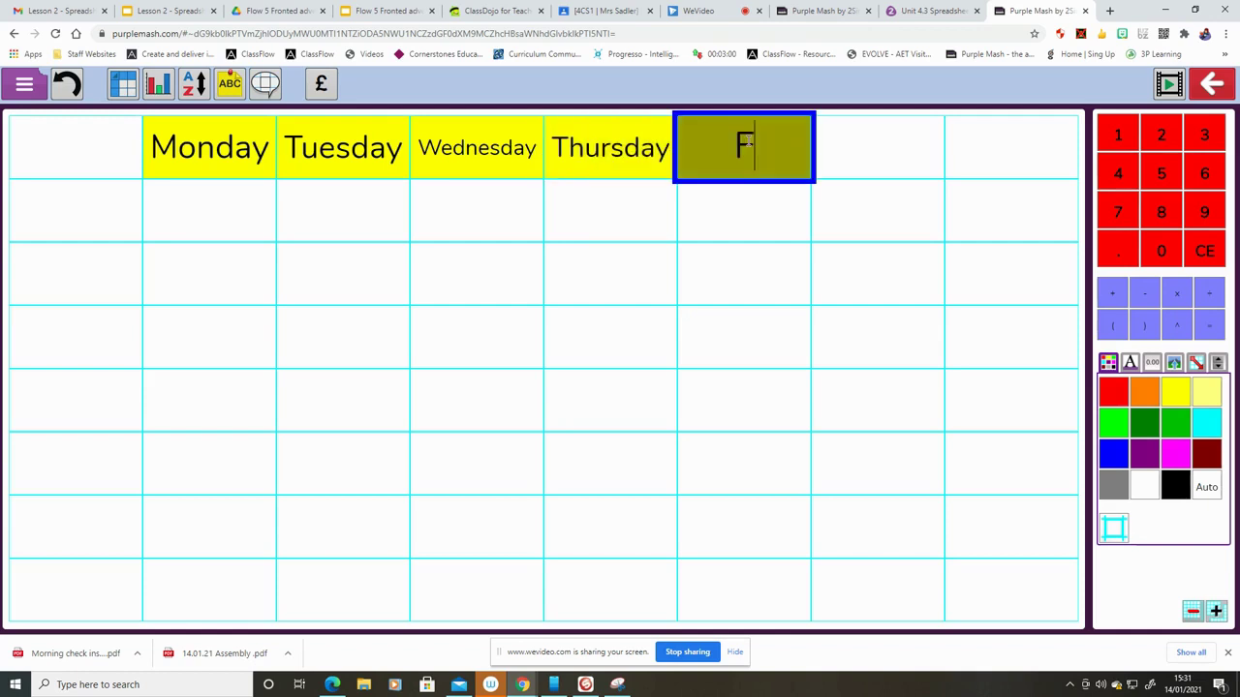
type("riday")
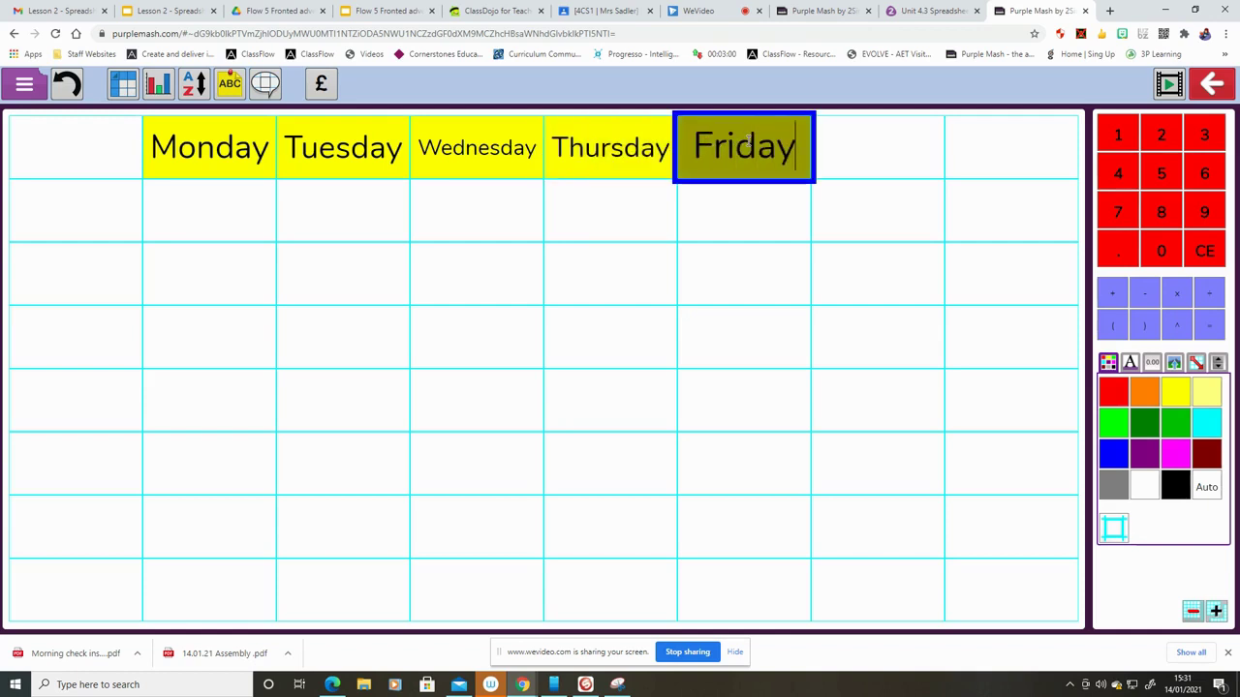
left_click(896, 144)
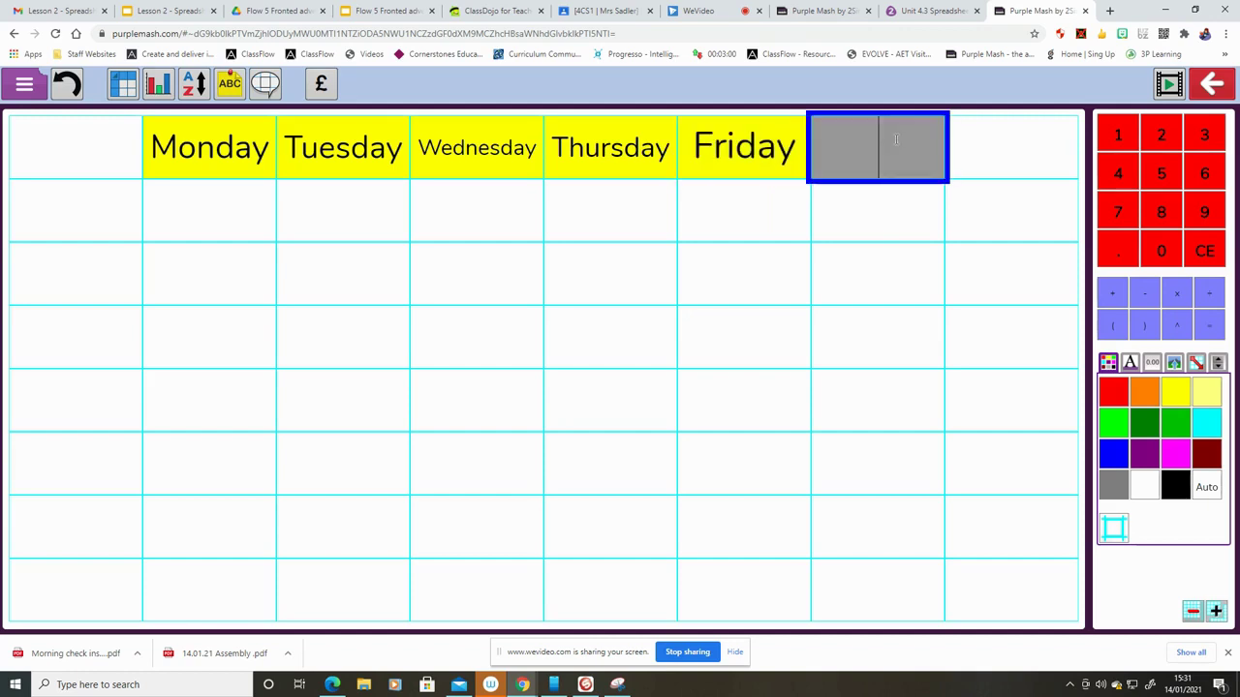
type("Total")
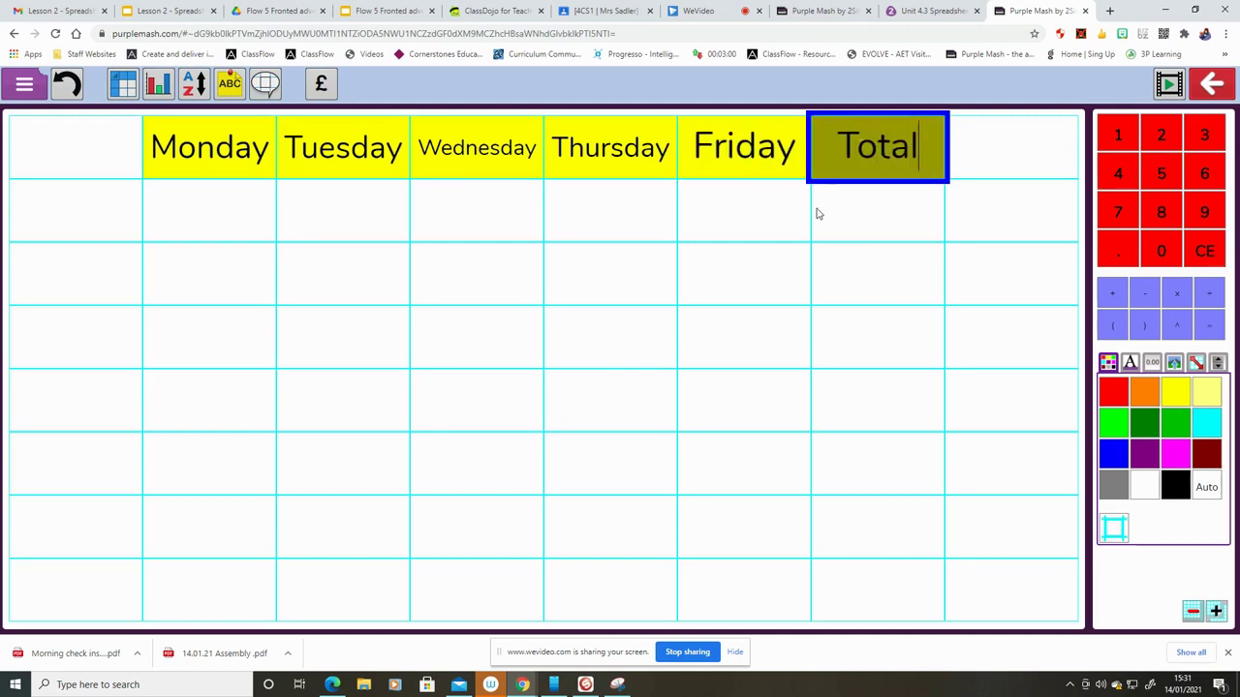
Step: Label the first row below the headings "apple" and fill that label cell with the mid-green colour
left_click(104, 213)
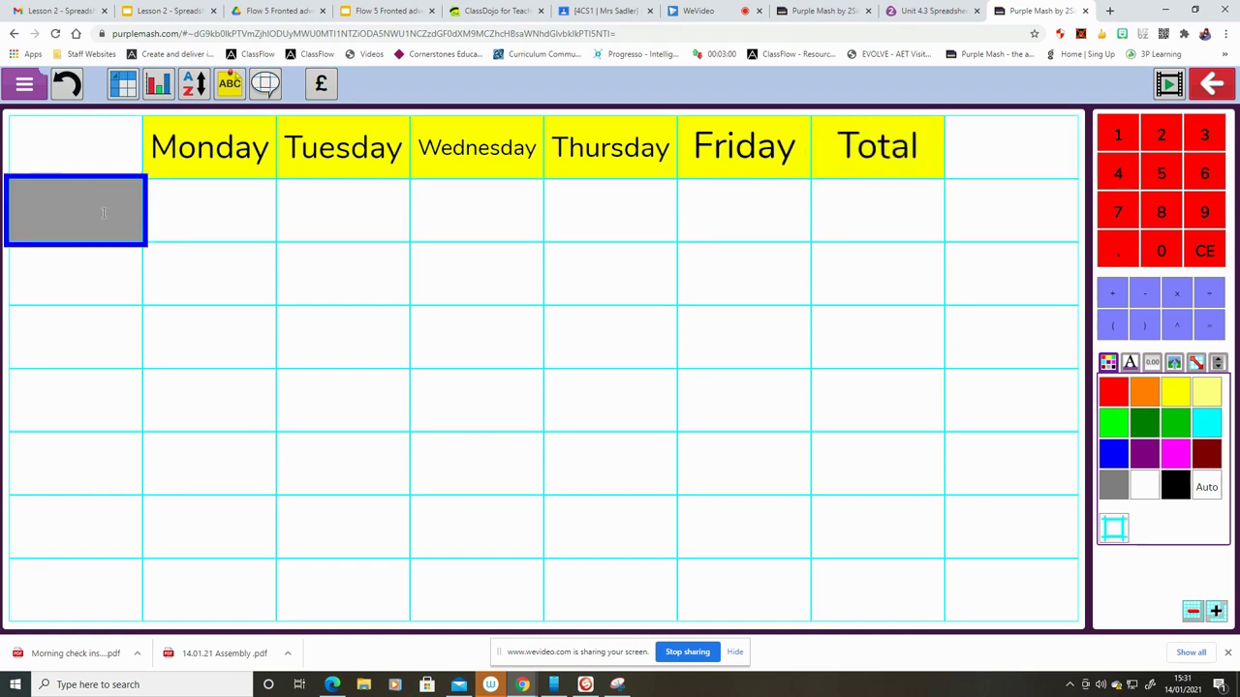
type("appl")
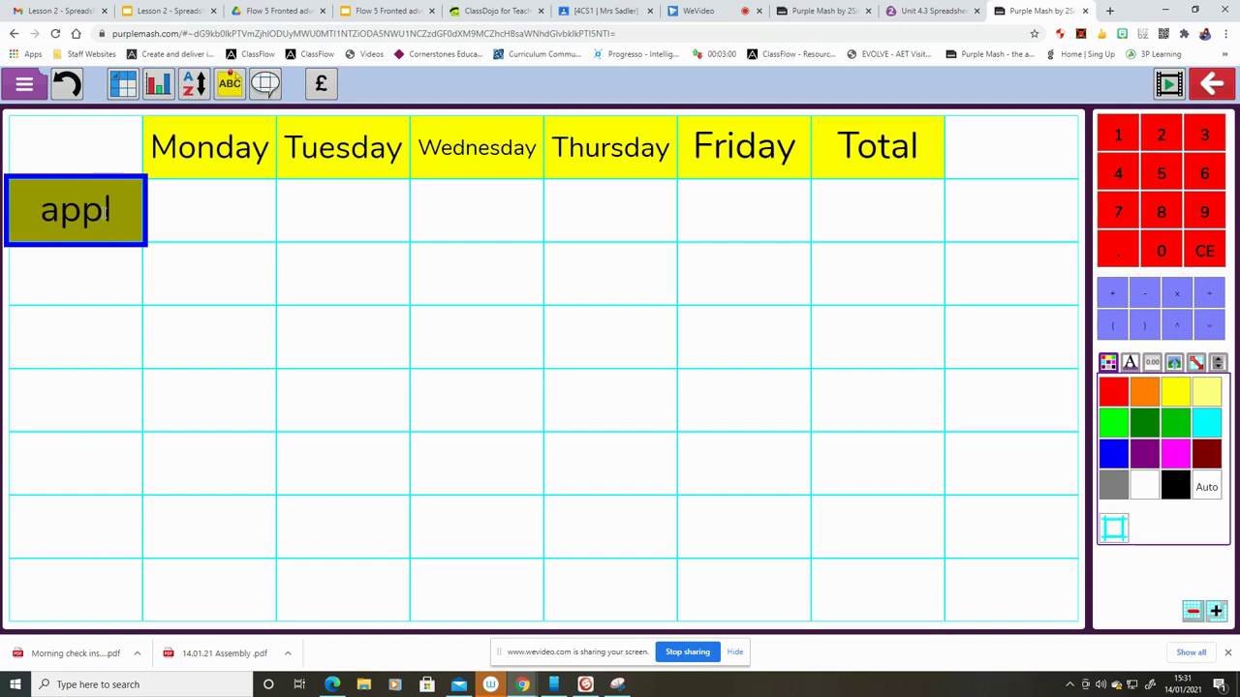
type("e")
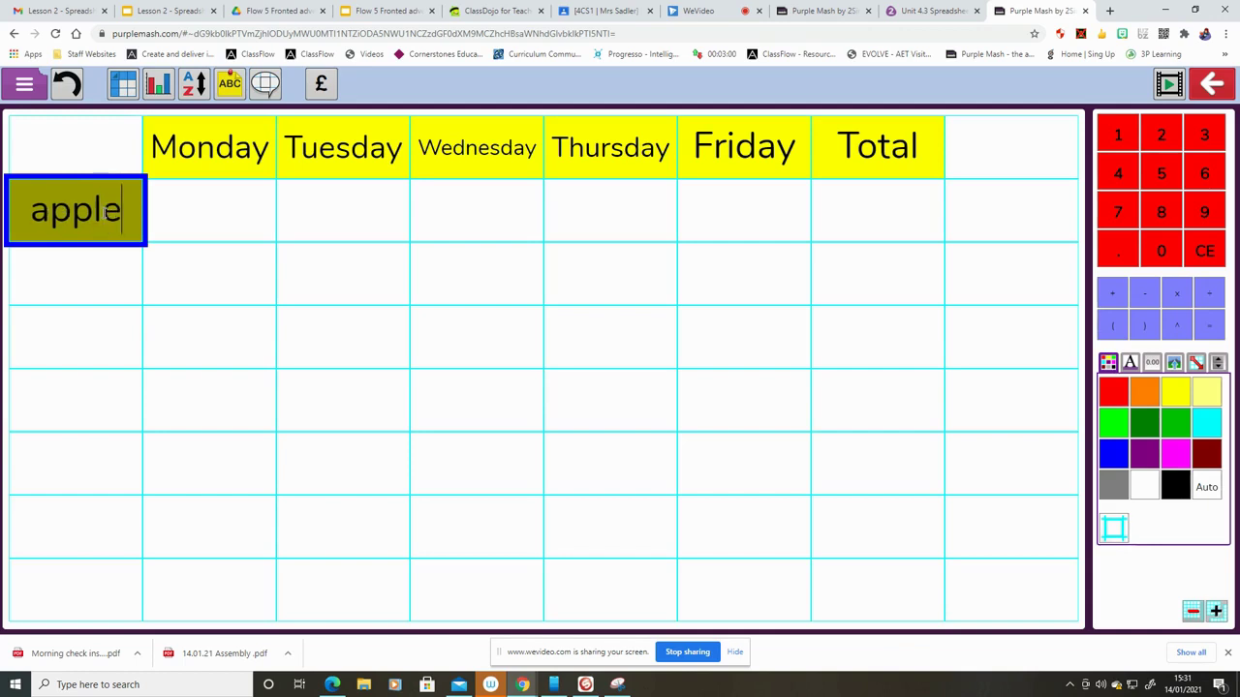
left_click(125, 274)
left_click(84, 187)
left_click(1178, 430)
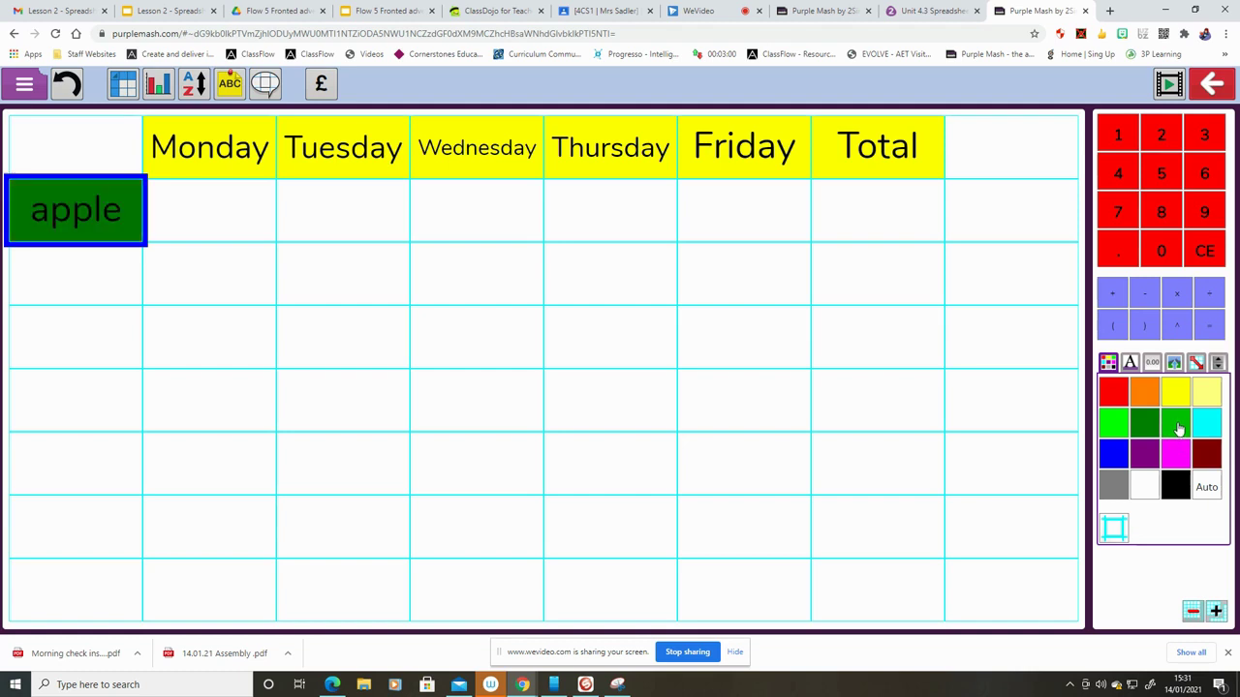
Step: Add the row labels "banana" and "grapes" below apple, and fill the grapes cell with purple
left_click(101, 285)
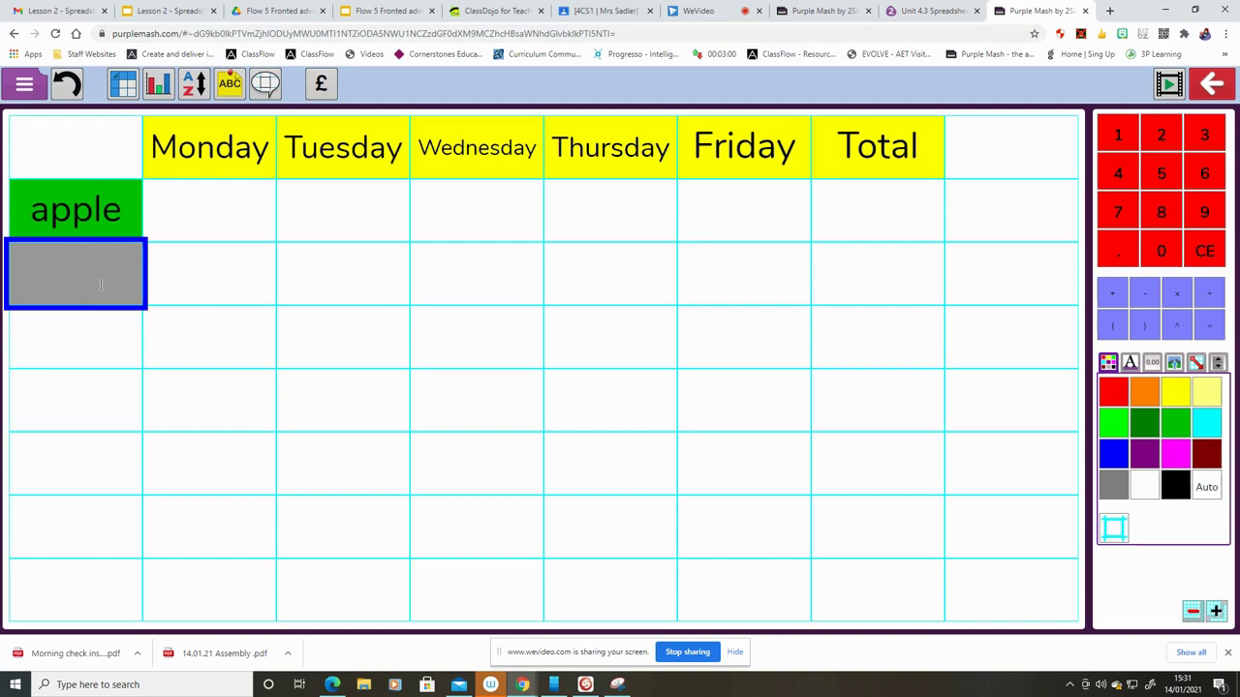
type("banana")
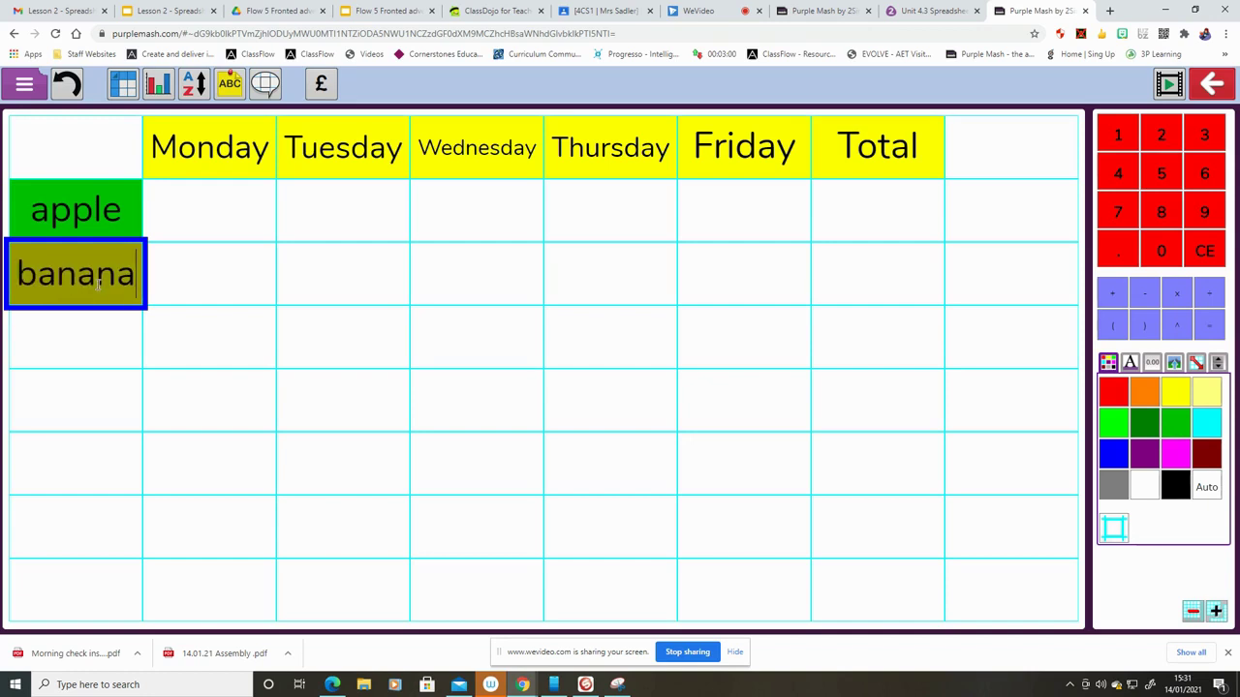
left_click(72, 349)
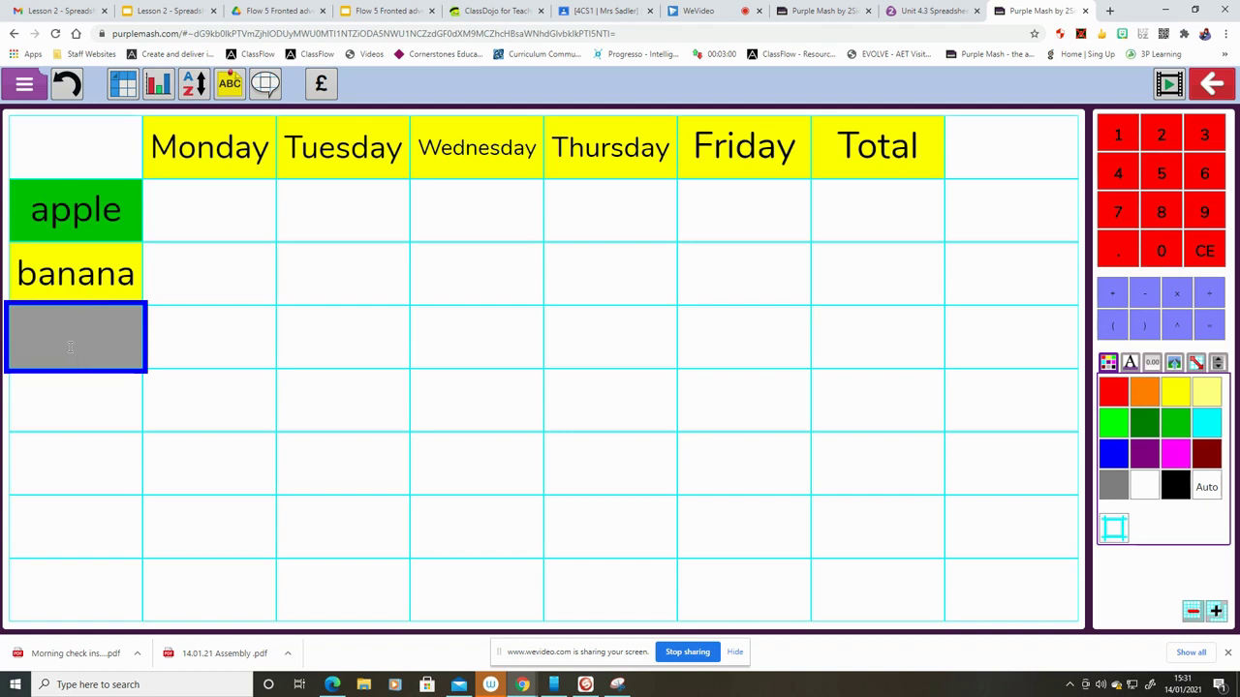
type("grapes")
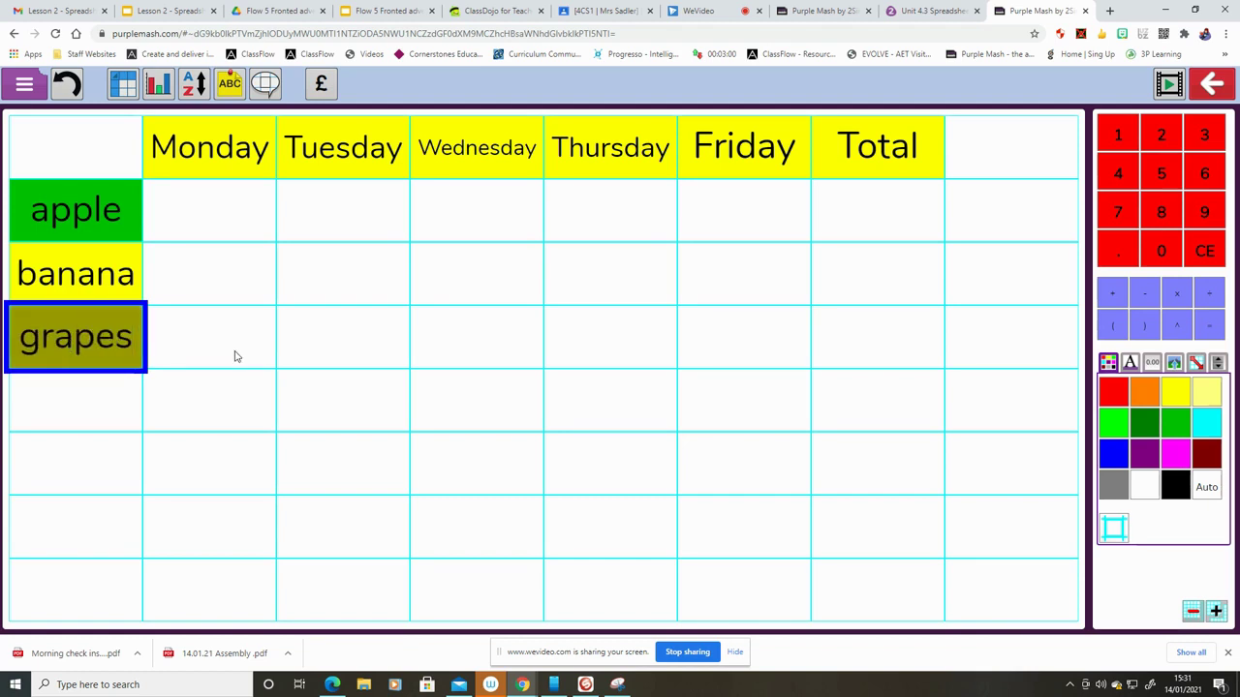
left_click(1139, 456)
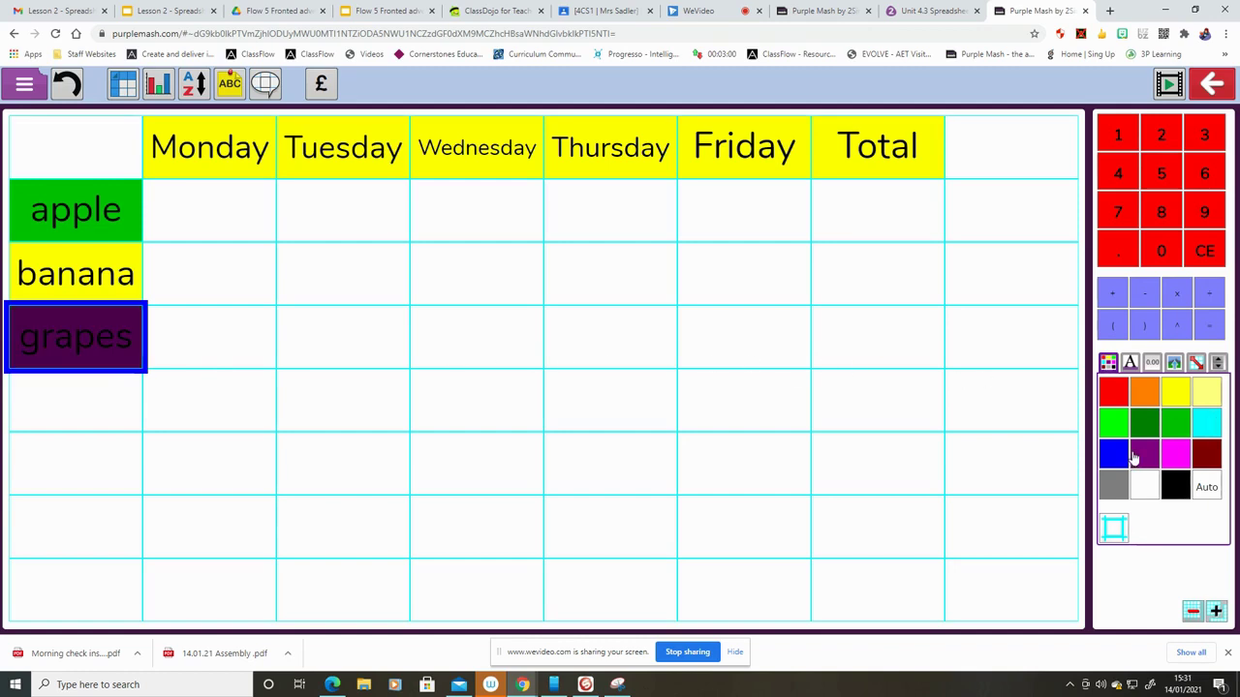
Step: Add the row label "strawberry" below grapes and fill its cell with red
left_click(89, 409)
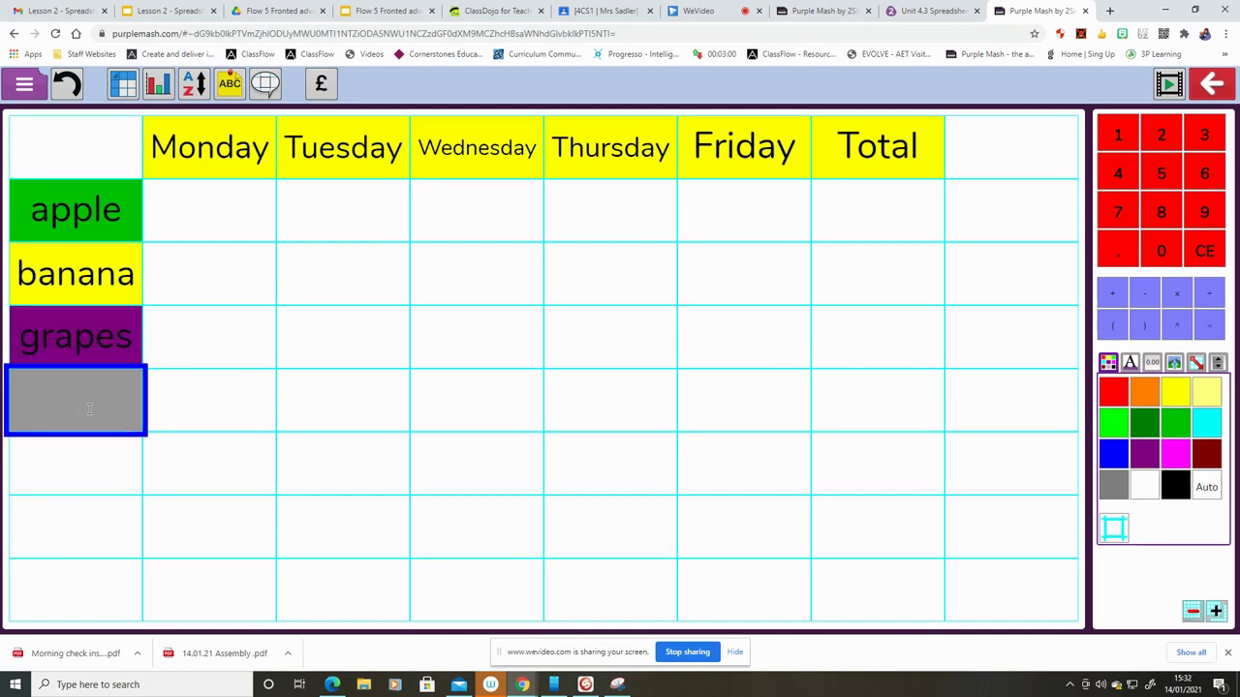
type("strawbe")
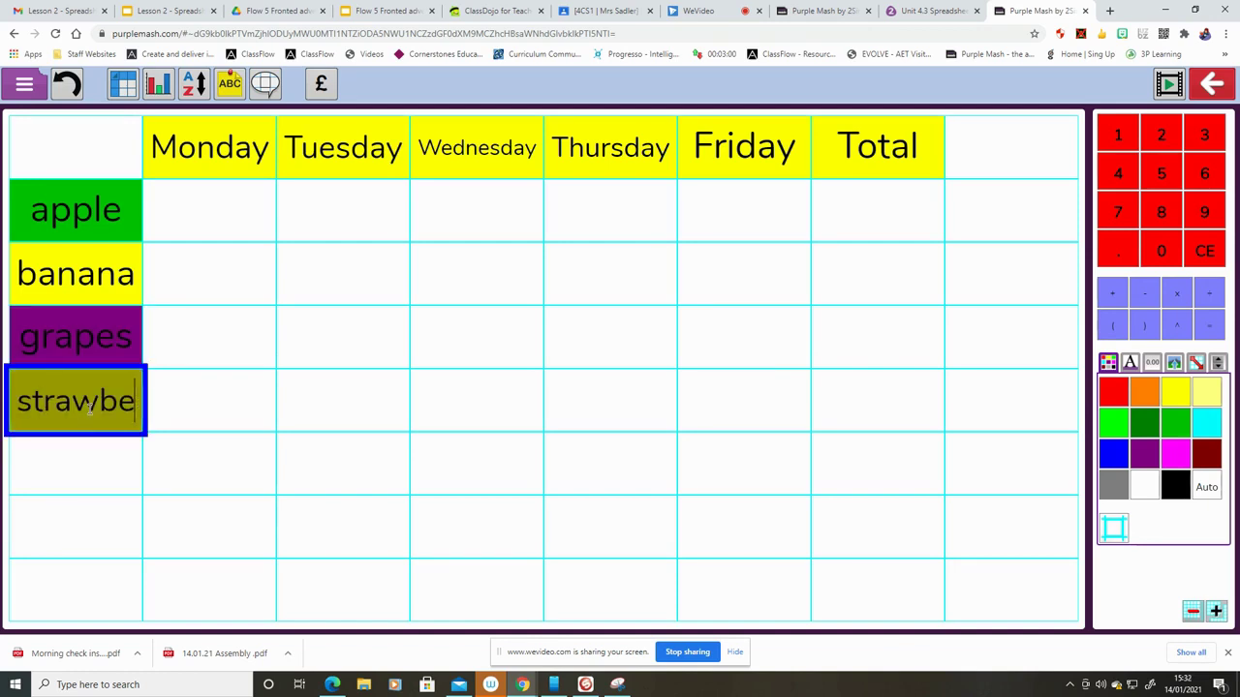
type("rry")
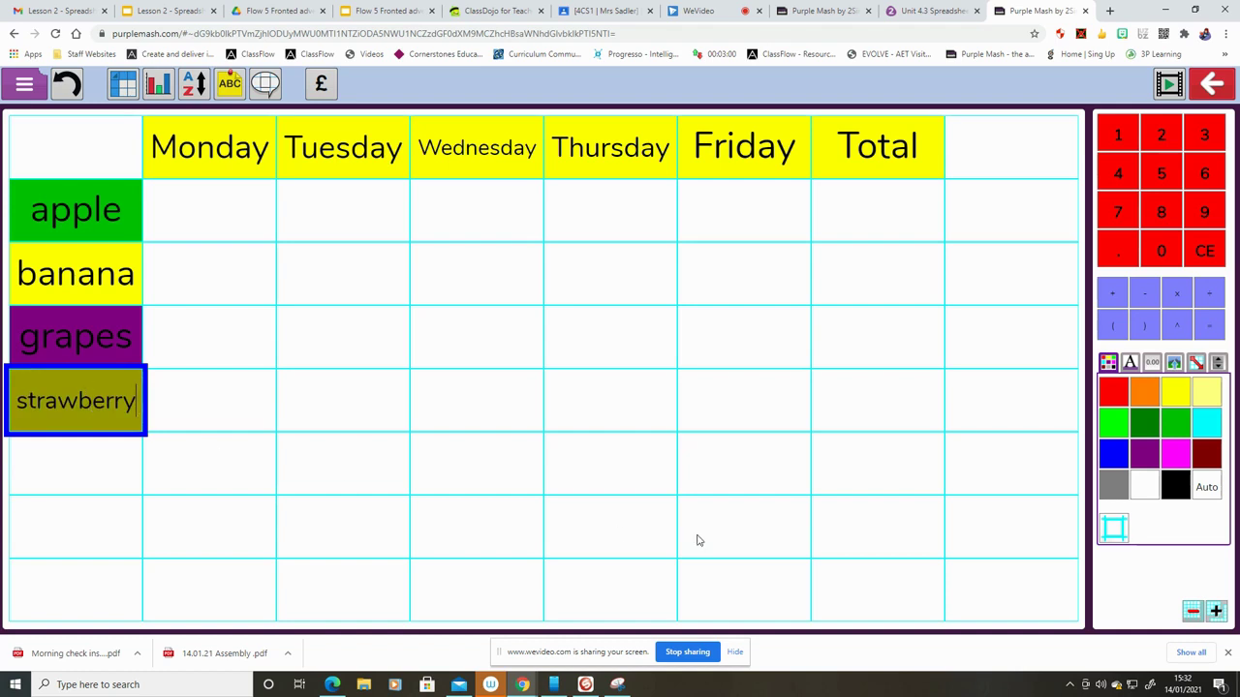
left_click(1114, 393)
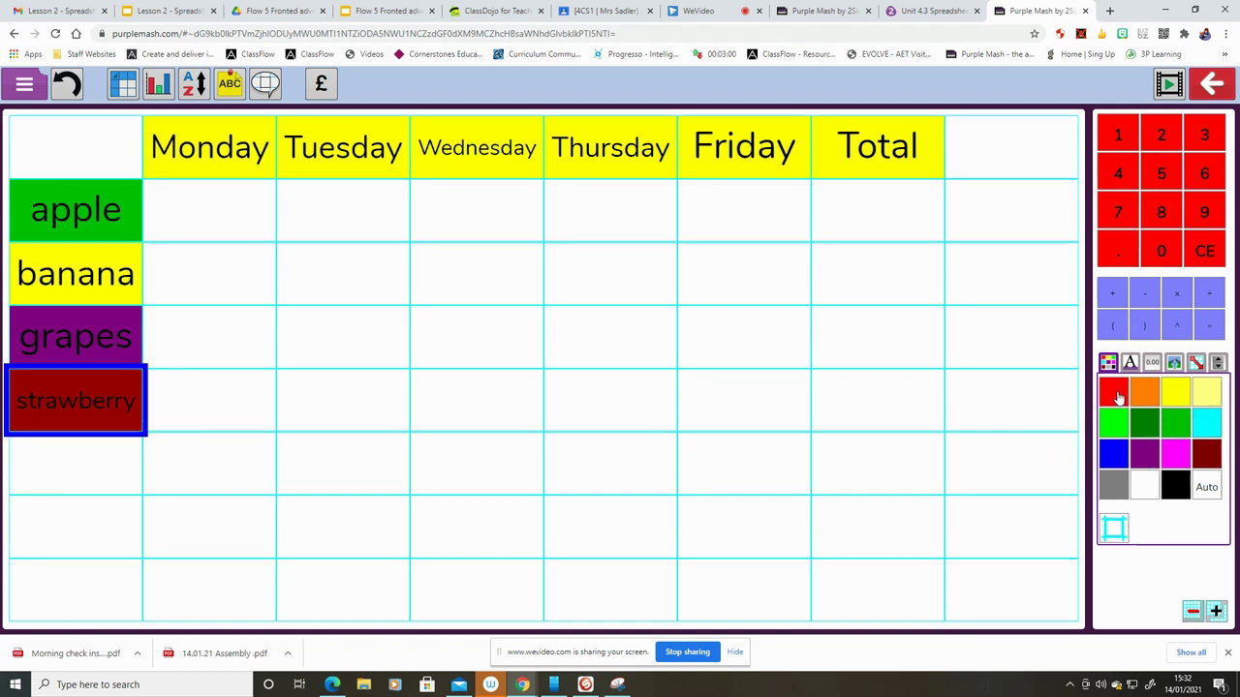
Step: Add the row label "orange" below strawberry and fill its cell with orange
left_click(90, 465)
type("oran")
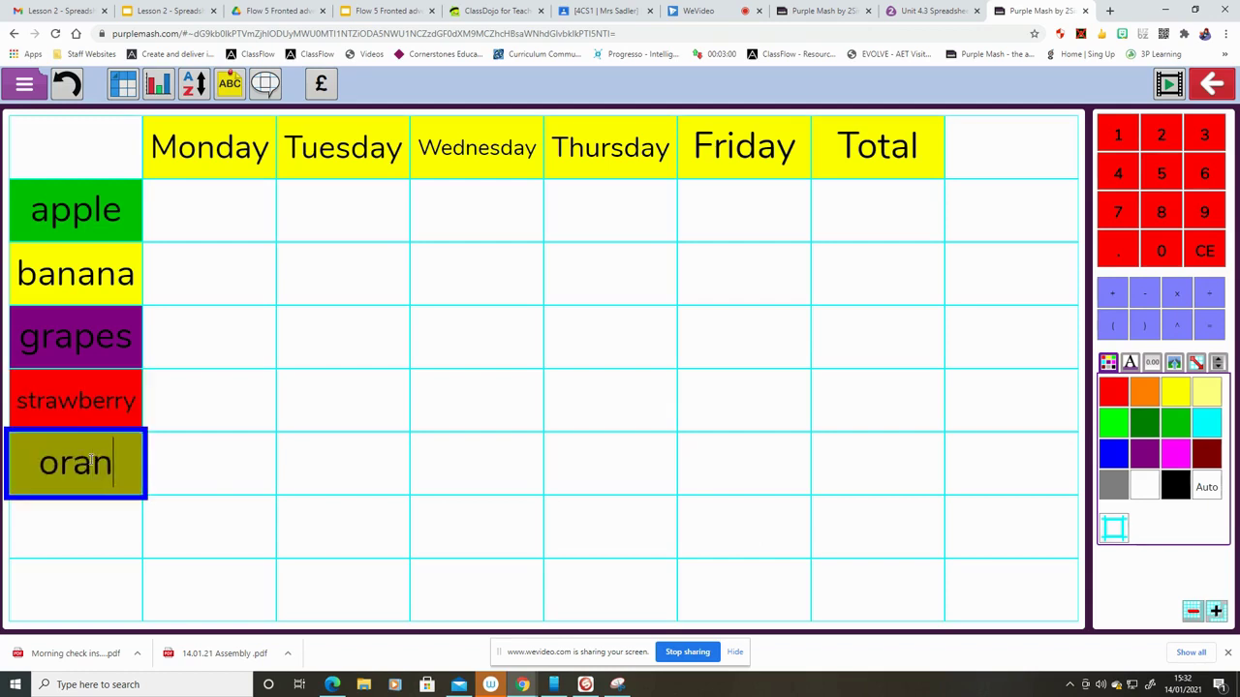
type("ge")
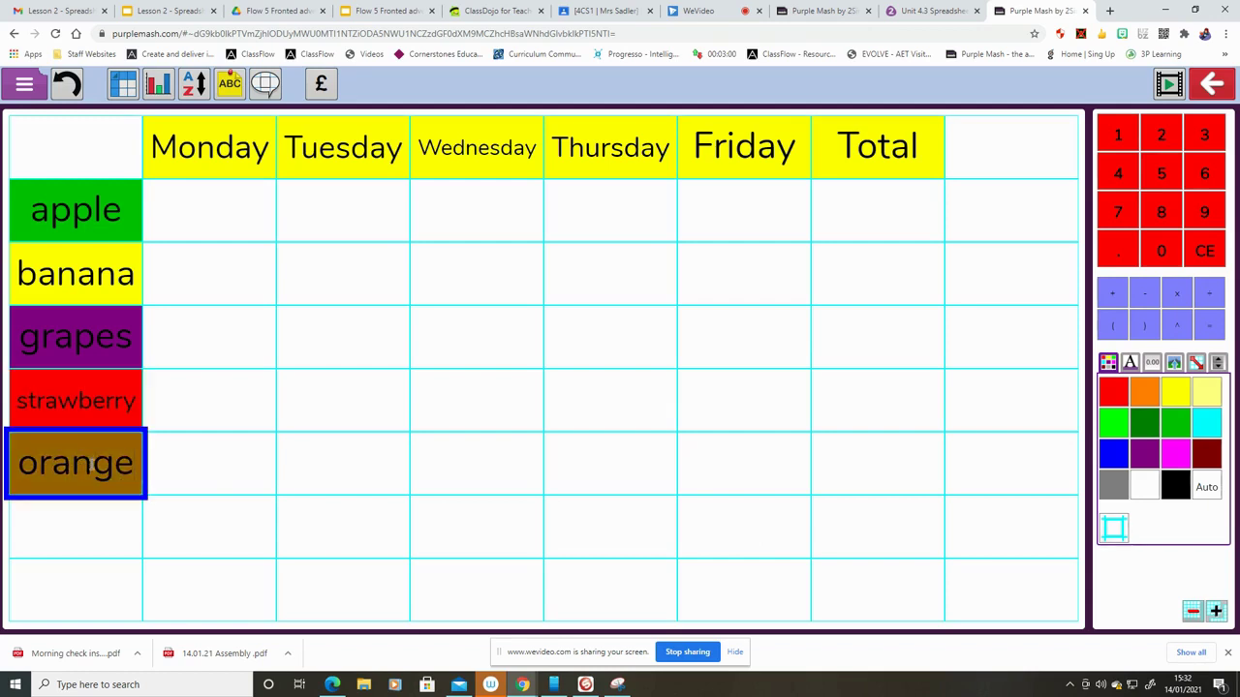
left_click(1144, 396)
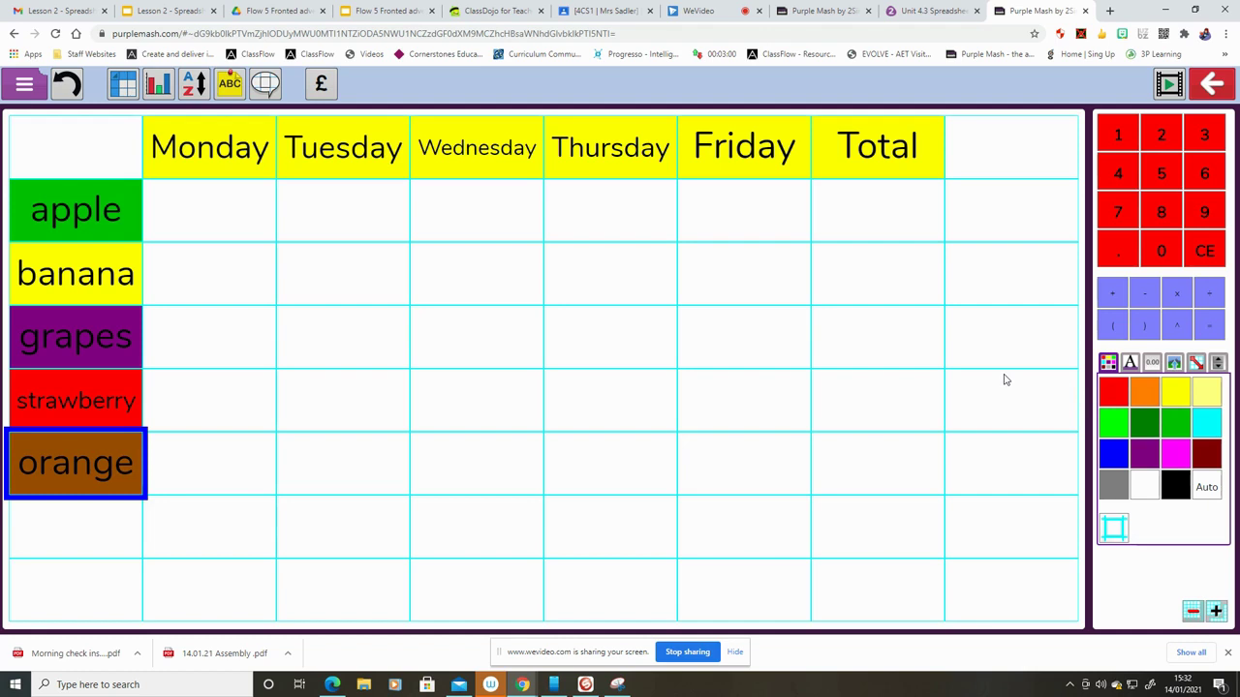
Step: Fill the apple row with 12 for Monday, 11 for Tuesday, 9 for Wednesday, 4 for Thursday and 8 for Friday
left_click(221, 209)
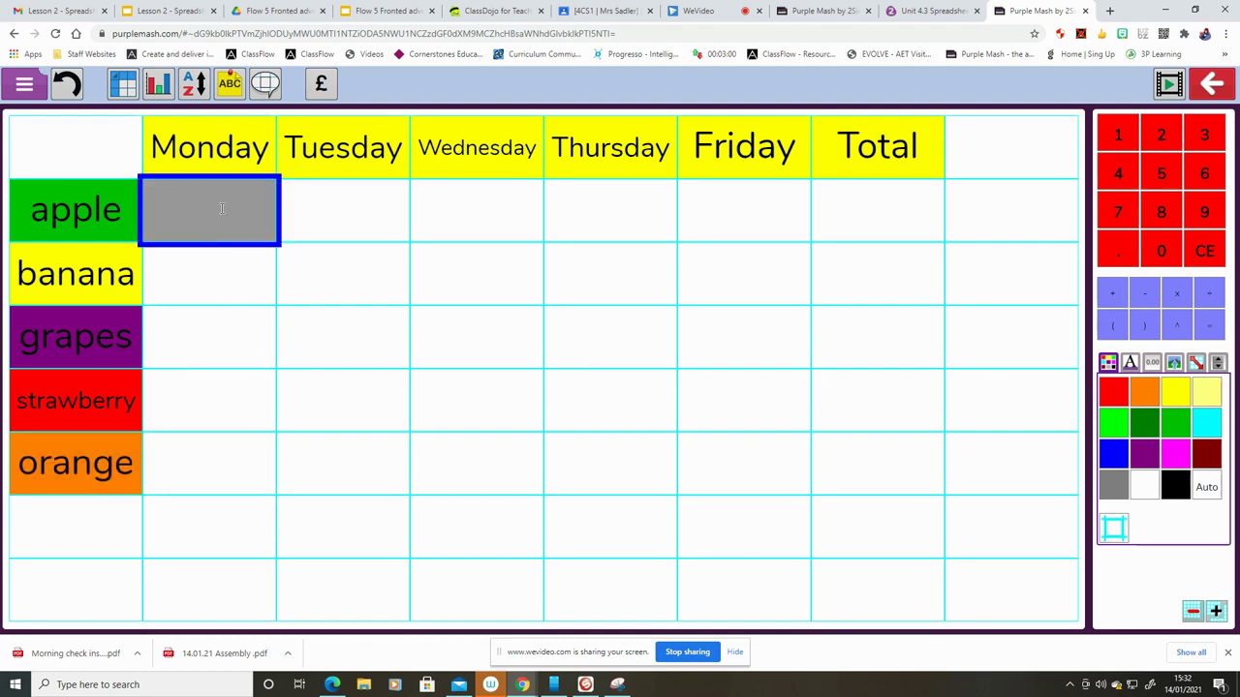
type("12")
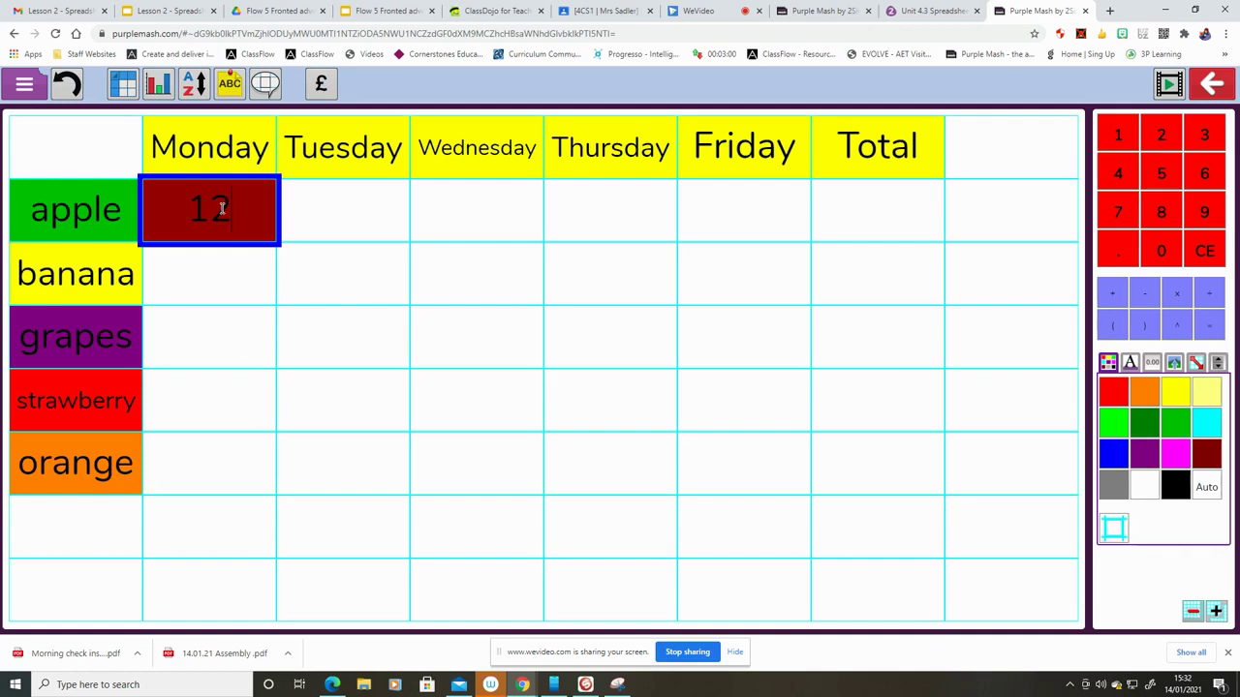
left_click(368, 225)
type("11")
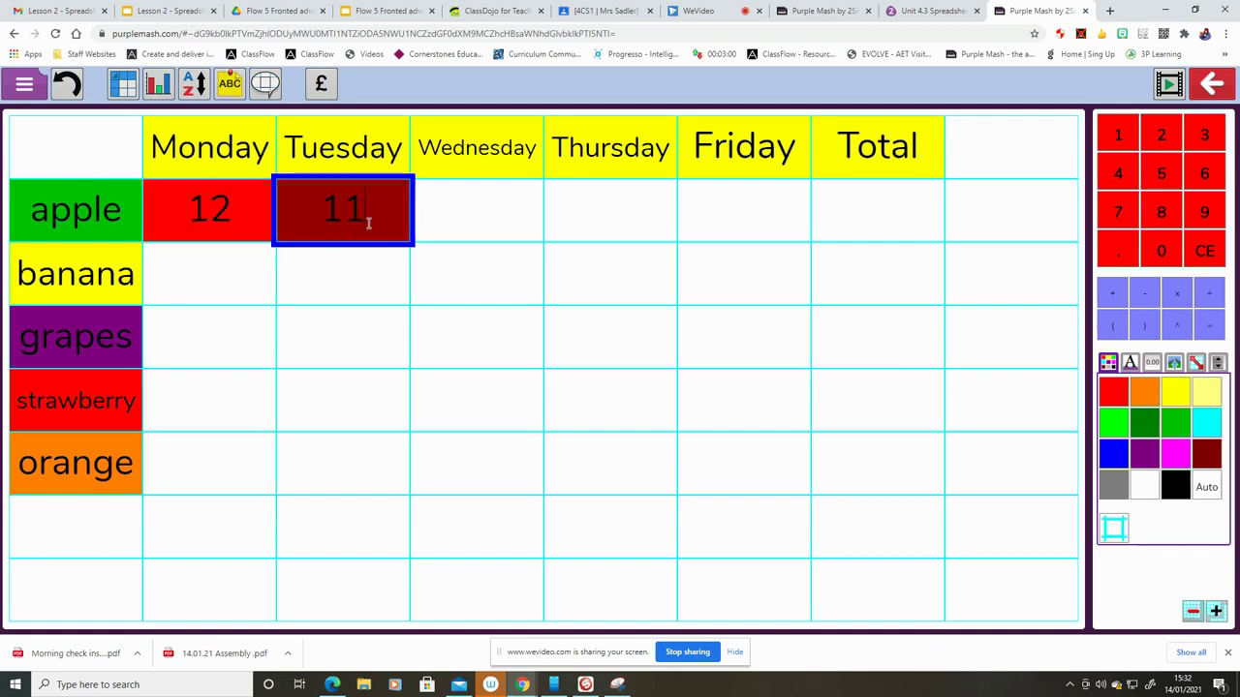
left_click(476, 220)
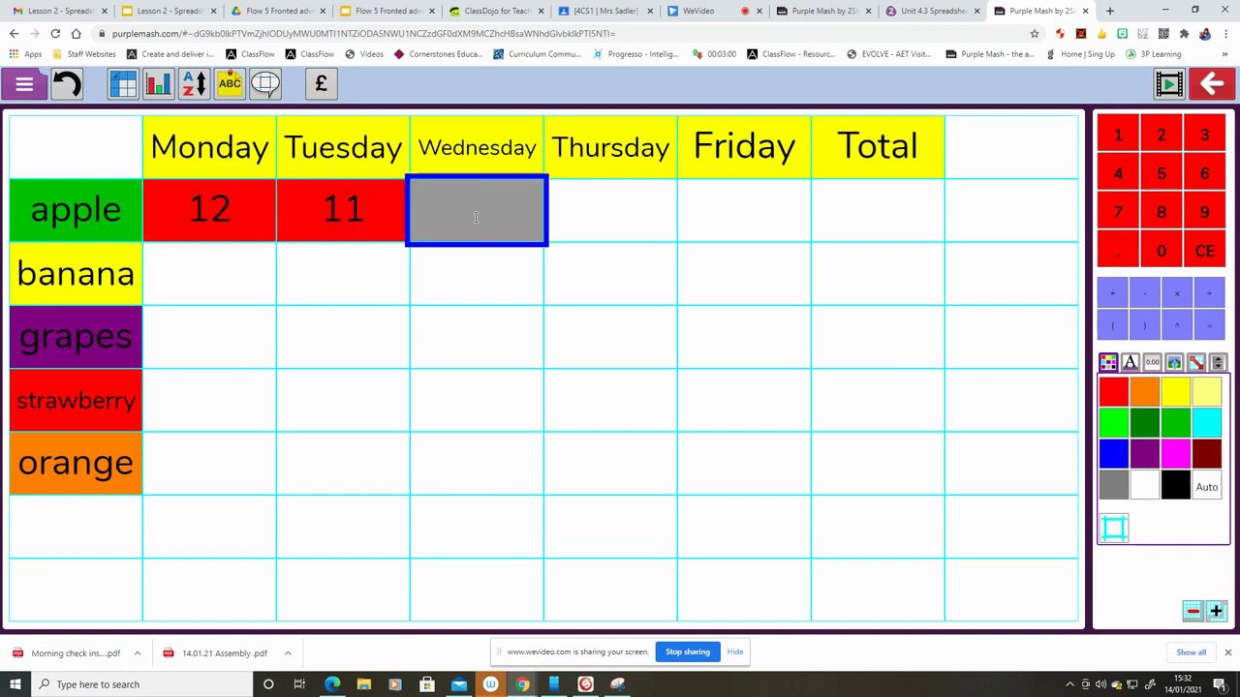
type("9")
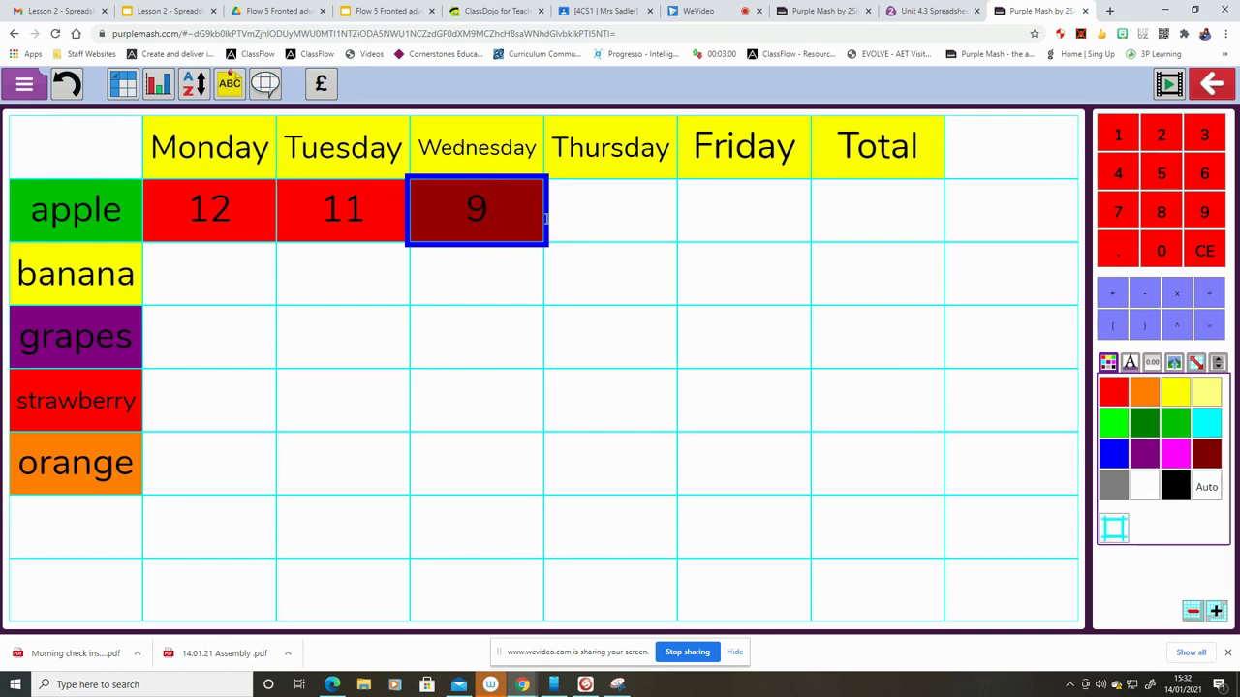
left_click(628, 224)
type("4")
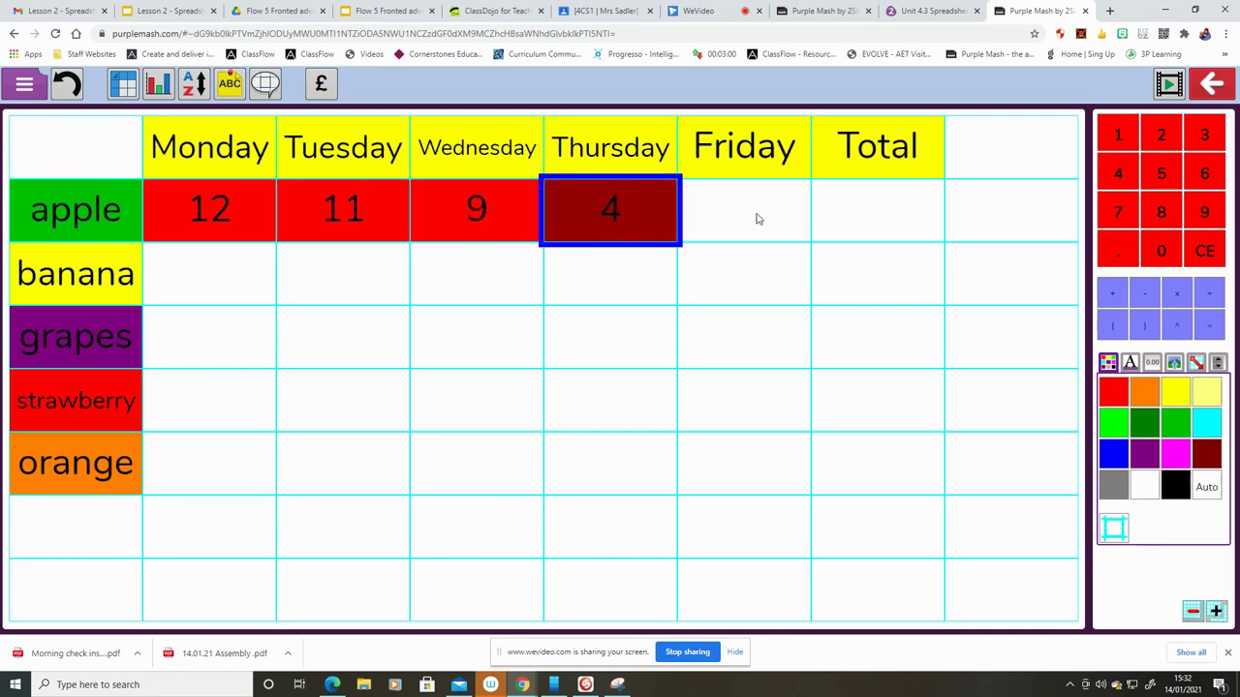
left_click(759, 217)
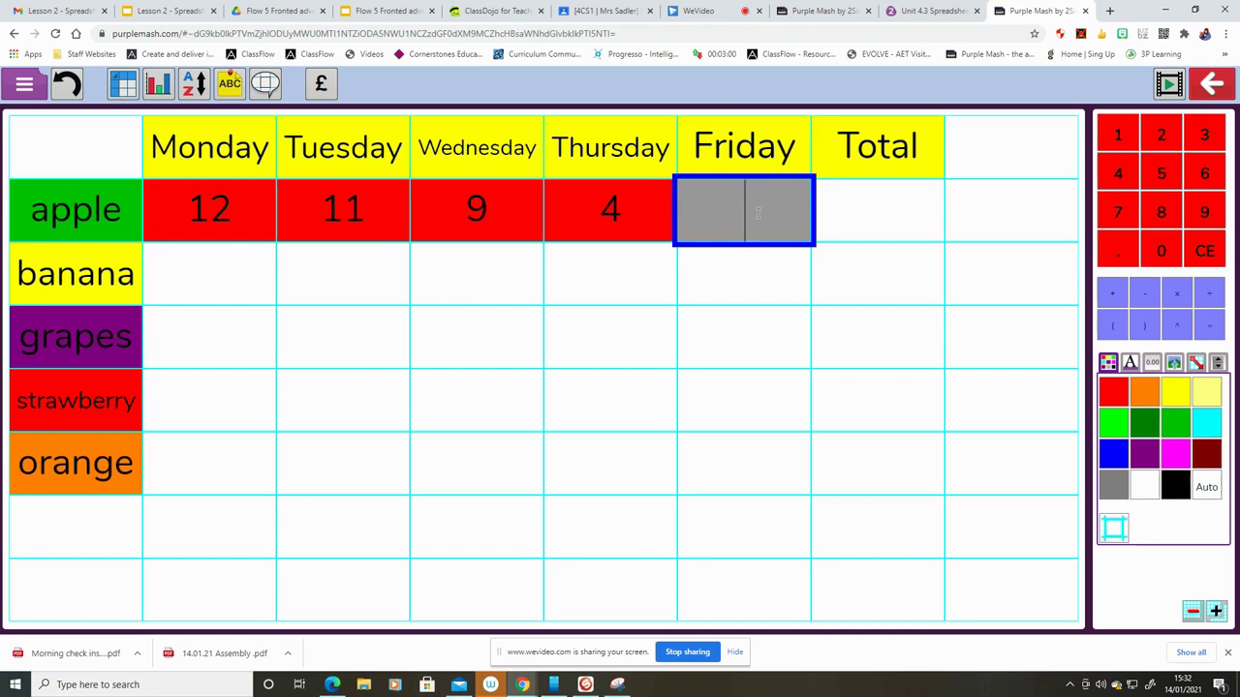
type("8")
Step: Fill the banana row with 4 for Monday, 13 for Tuesday, 8 for Wednesday, 14 for Thursday and 2 for Friday
left_click(235, 280)
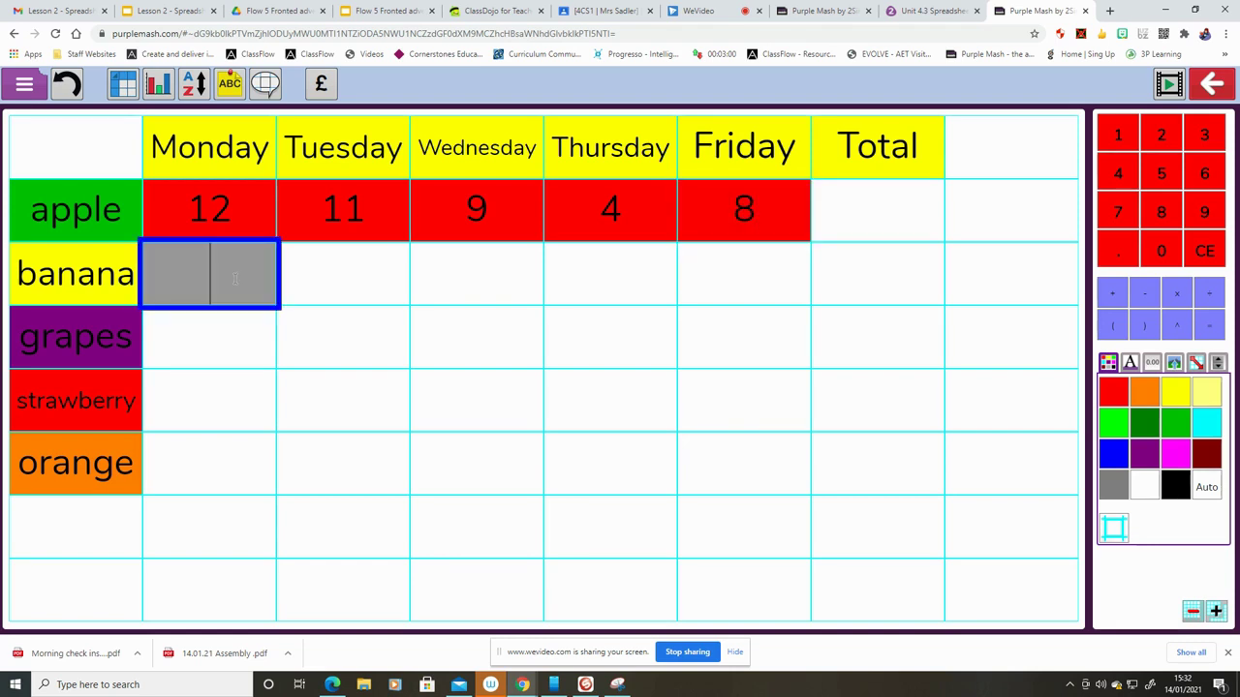
type("4")
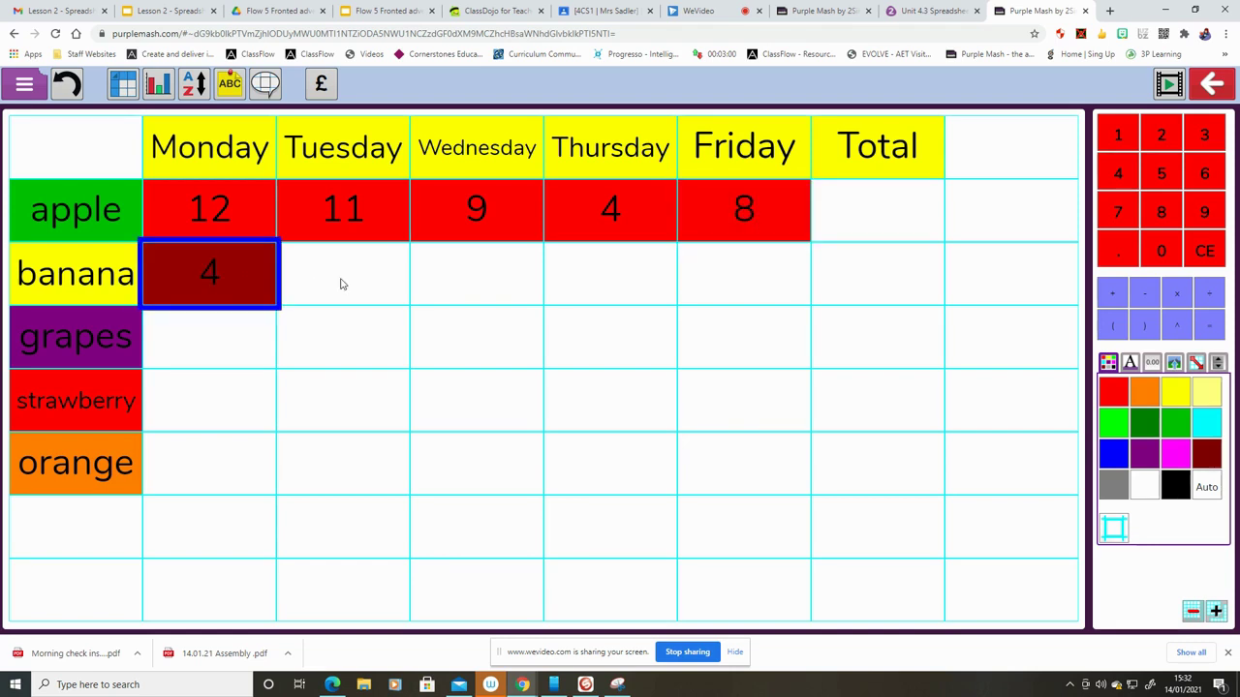
left_click(363, 276)
type("13")
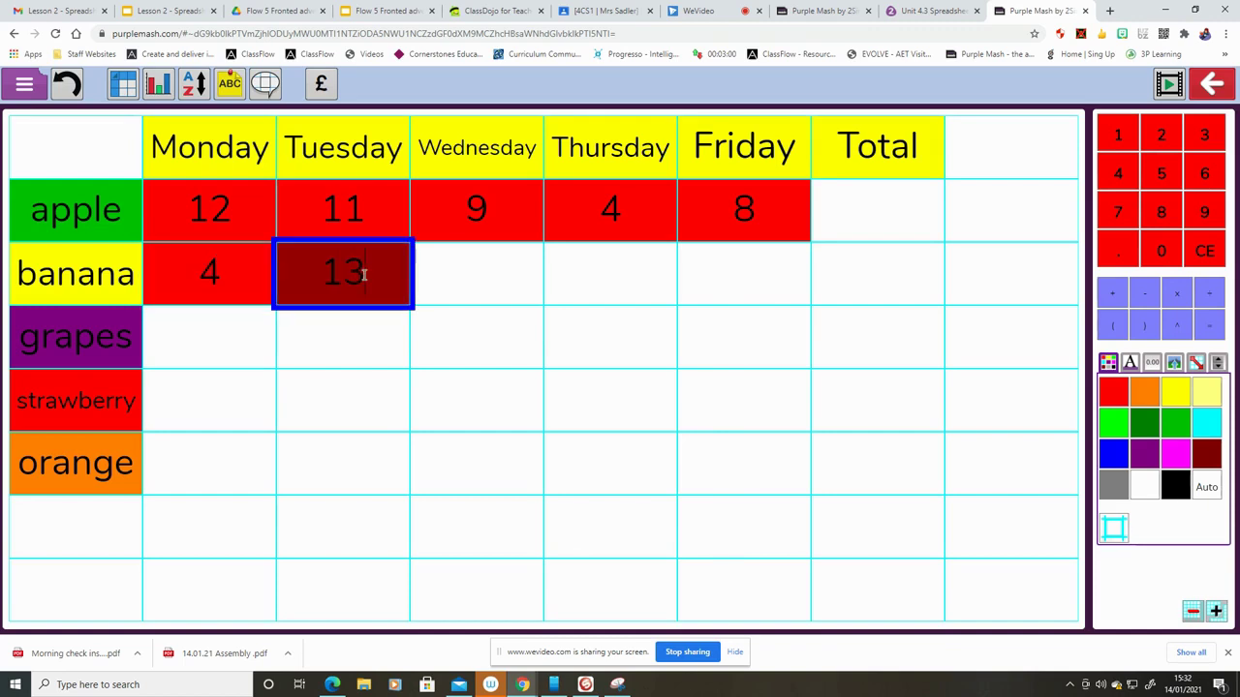
left_click(517, 283)
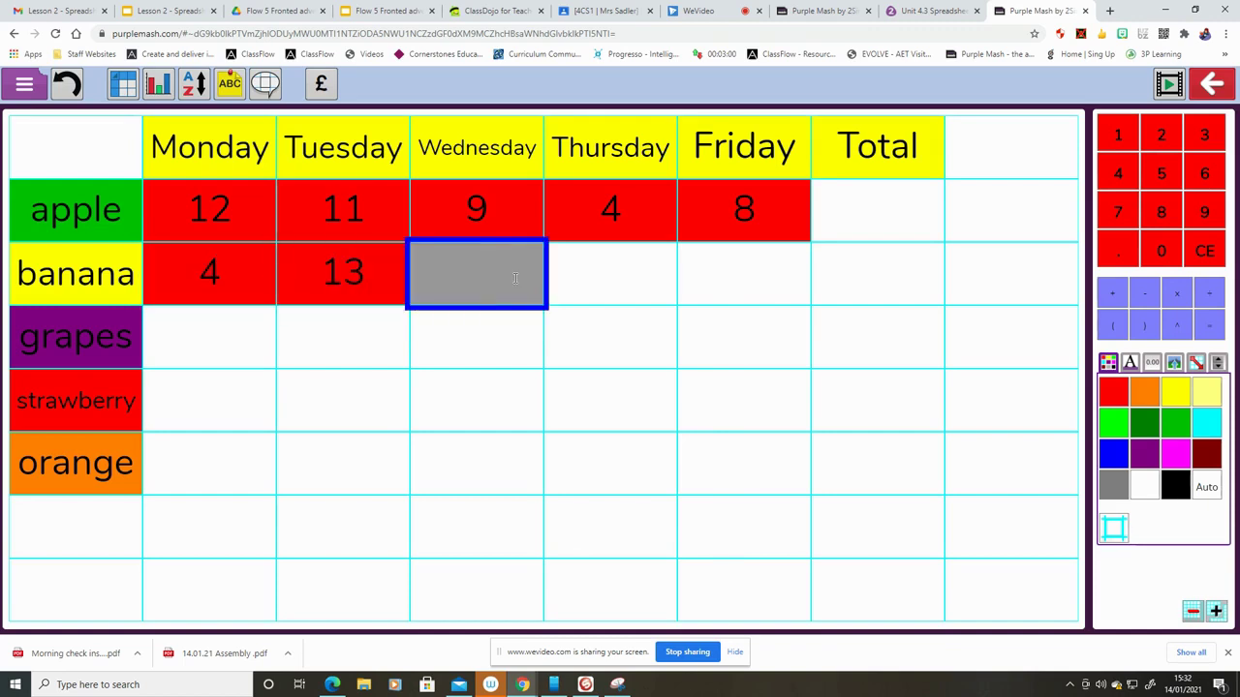
type("8")
left_click(637, 281)
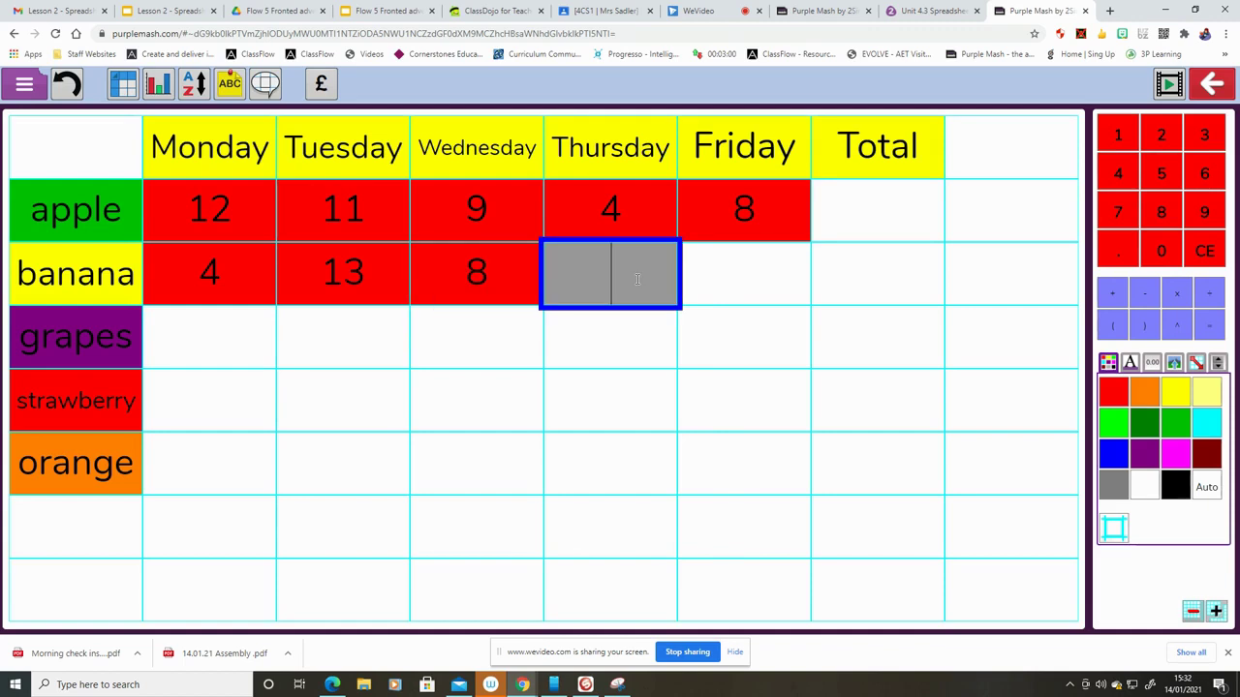
type("14")
left_click(745, 270)
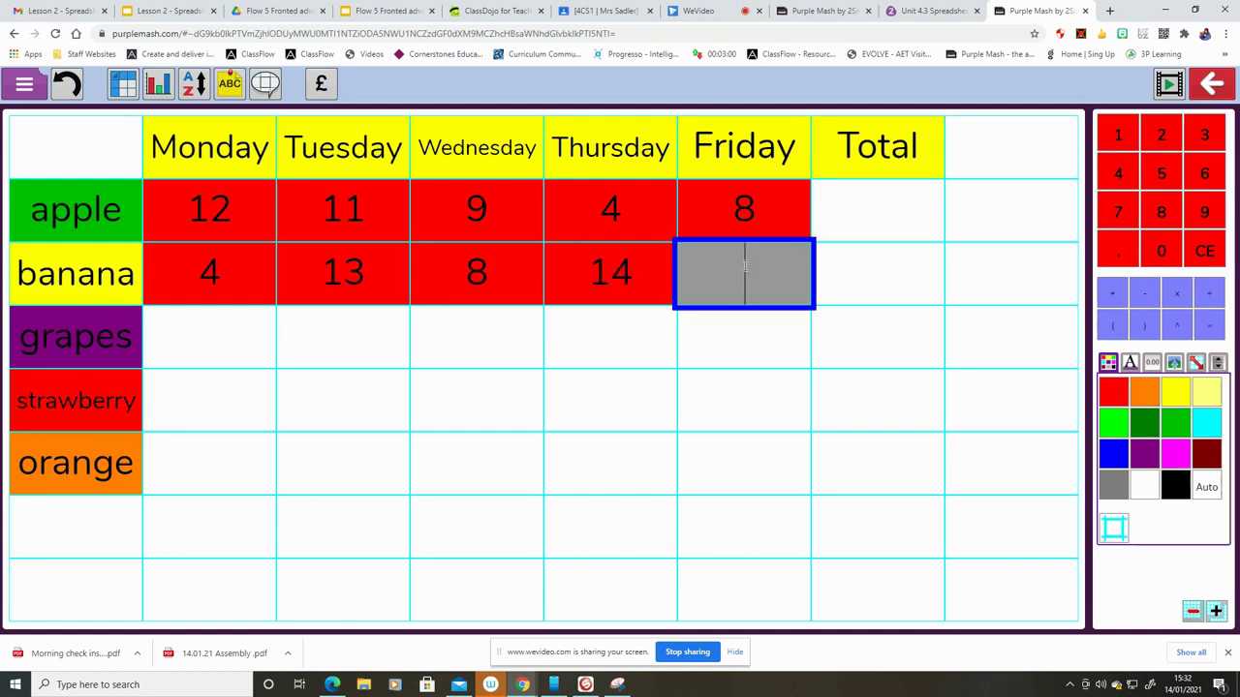
type("2")
Step: Fill the grapes row with 7 for Monday, 13 for Tuesday, 16 for Wednesday, 9 for Thursday and 6 for Friday
left_click(215, 339)
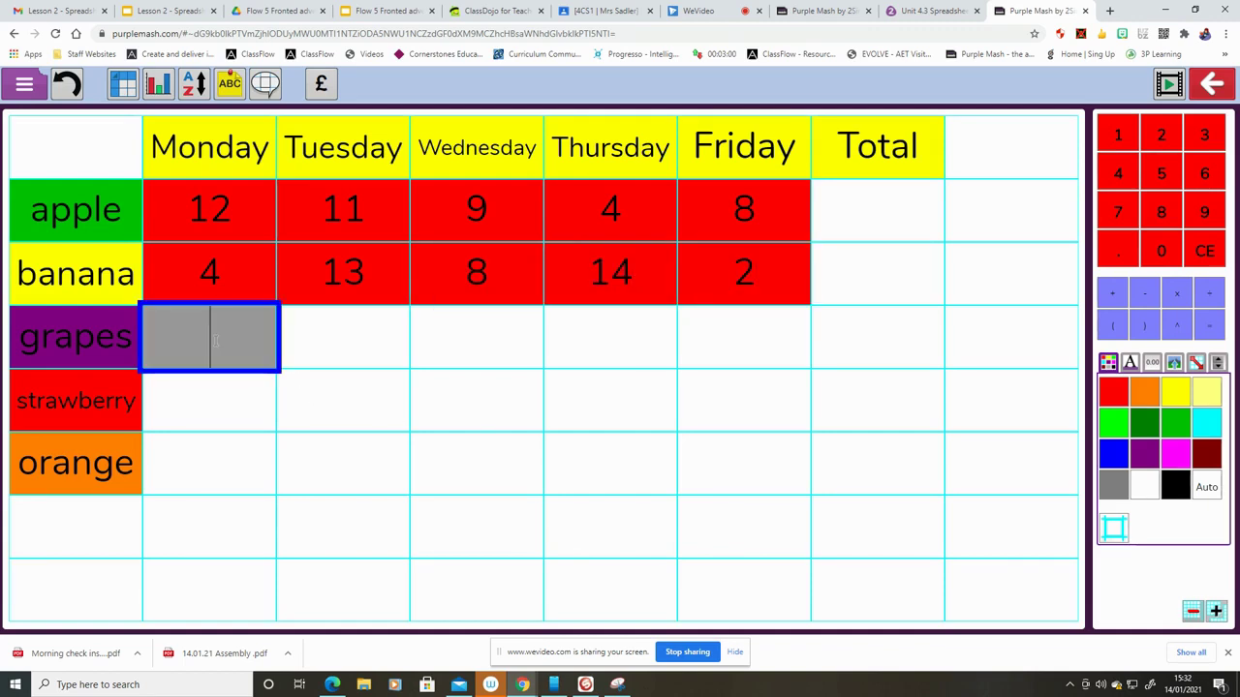
type("7")
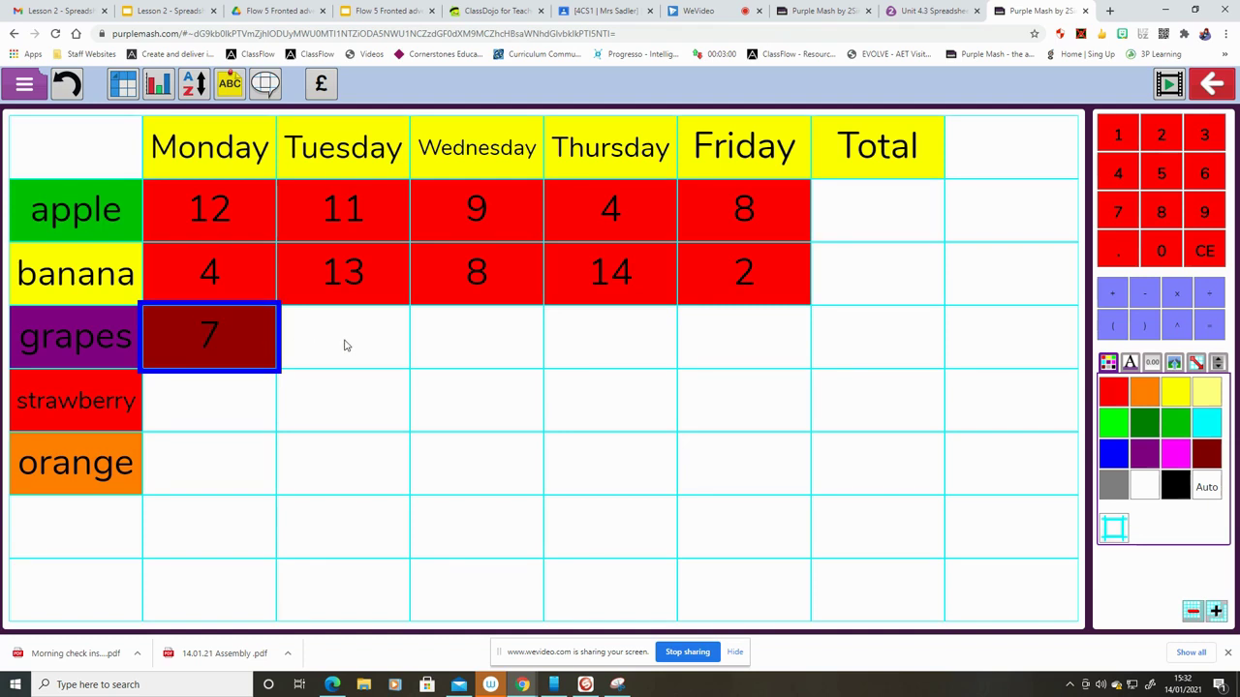
left_click(346, 345)
type("13")
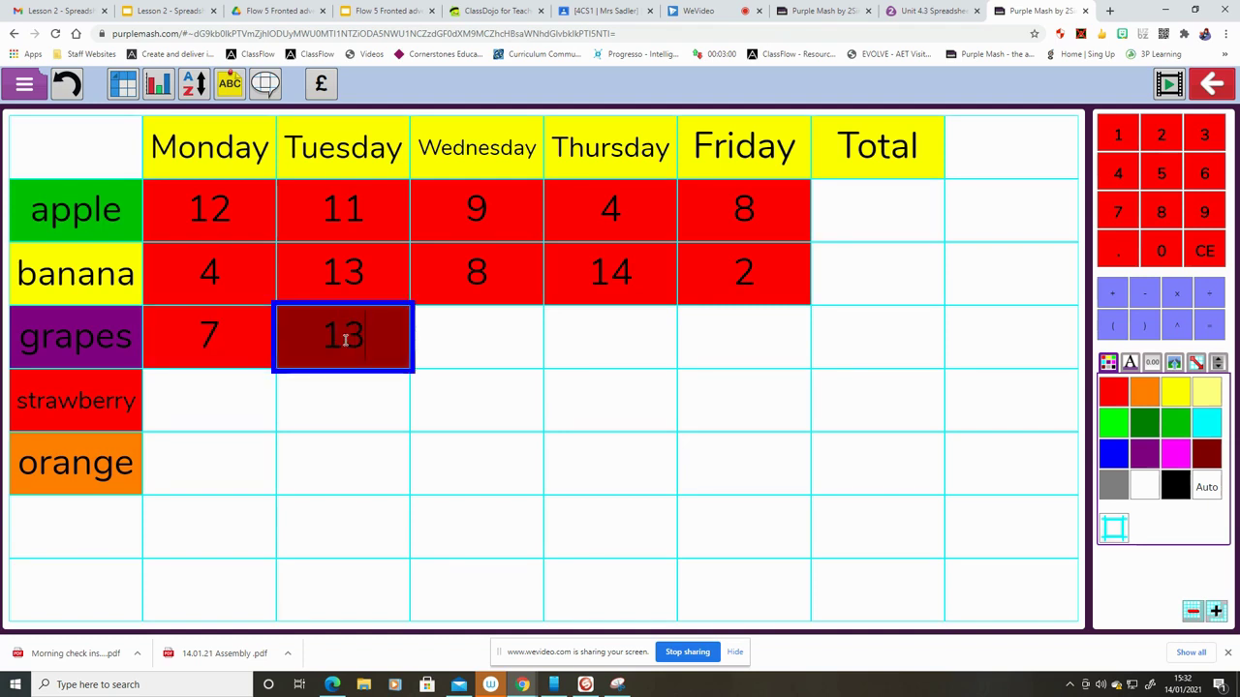
left_click(521, 345)
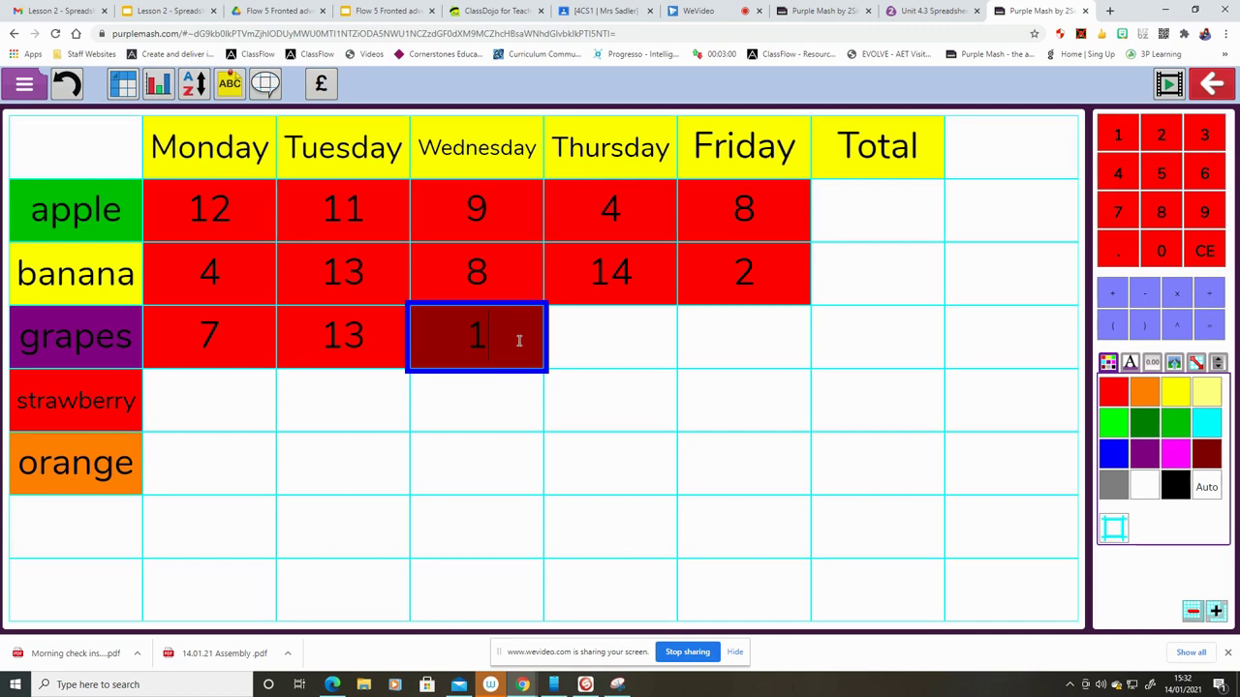
type("6")
left_click(590, 341)
type("9")
left_click(710, 353)
type("6")
Step: Fill the strawberry row with 5 for Monday, 5 for Tuesday, 2 for Wednesday, 0 for Thursday and 9 for Friday
left_click(253, 401)
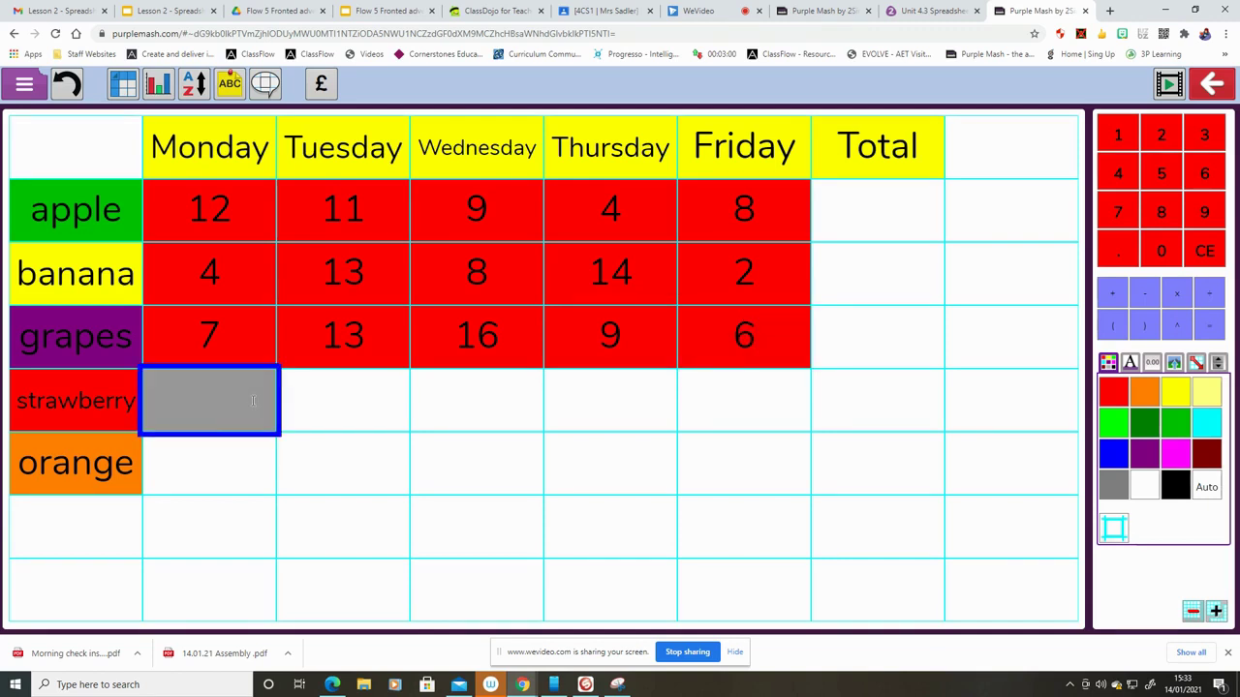
type("5")
left_click(346, 407)
type("5")
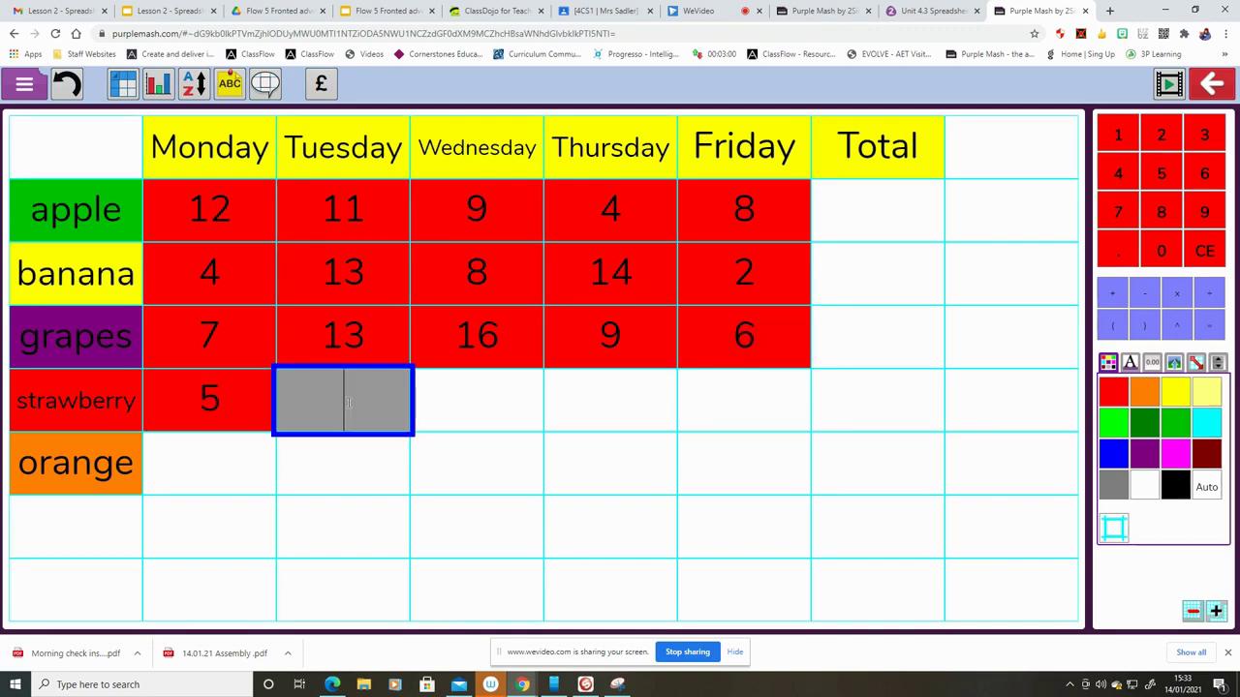
key("Return")
left_click(504, 423)
type("2")
key("Return")
left_click(649, 415)
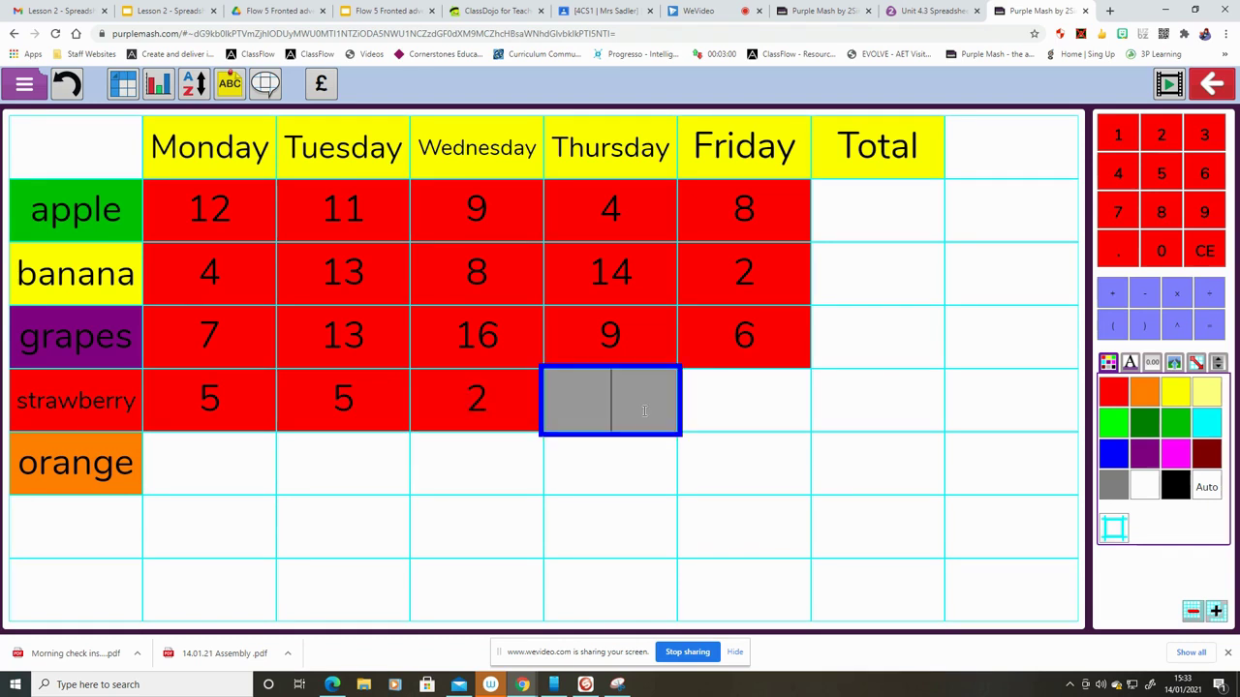
type("0")
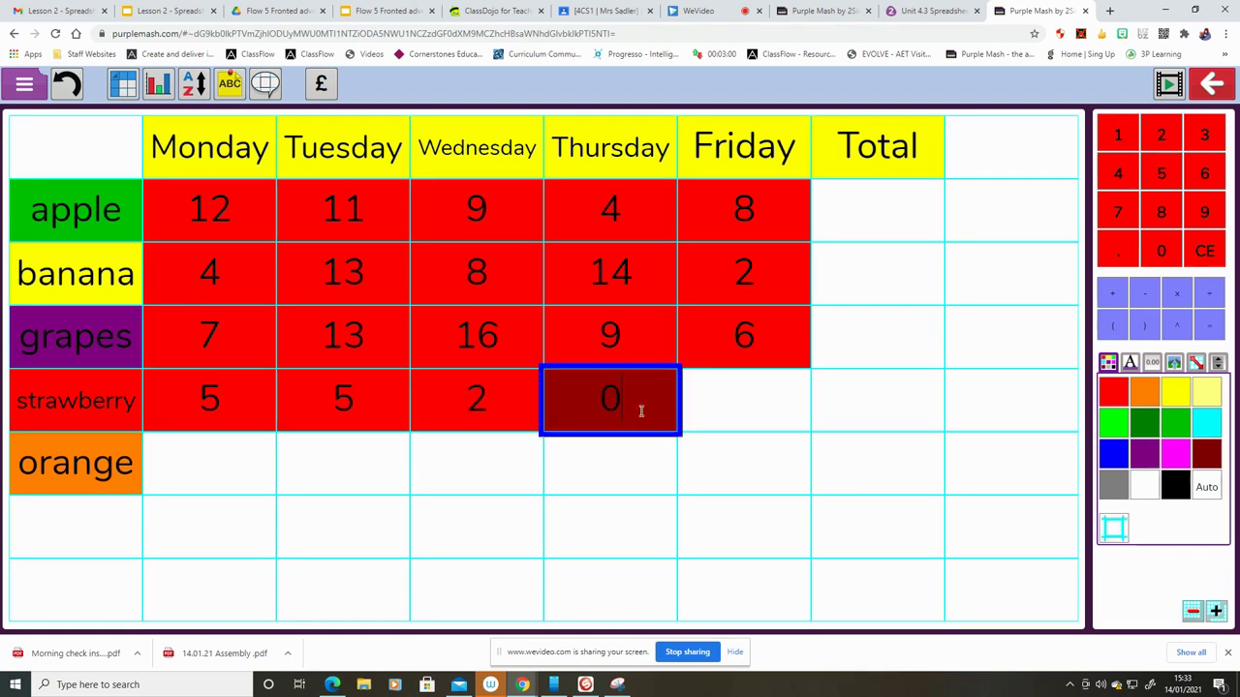
left_click(741, 417)
type("9")
key("Return")
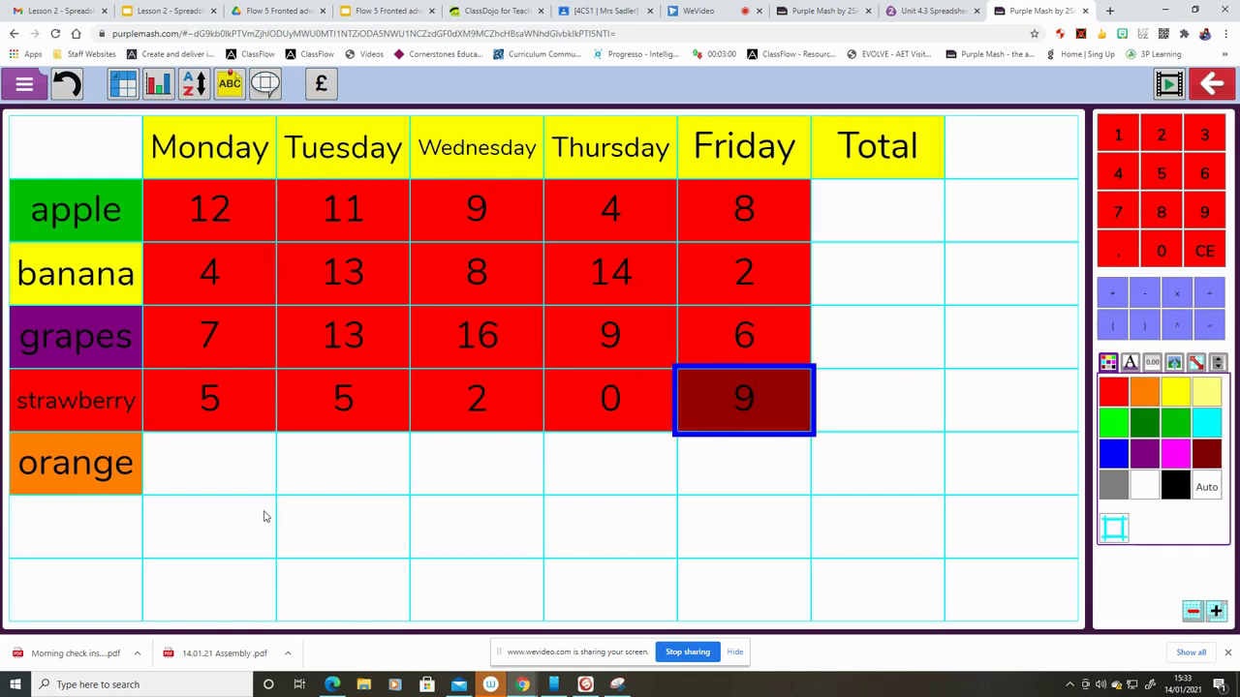
Step: Fill the orange row with 7 for Monday, 1 for Tuesday, 13 for Wednesday, 12 for Thursday and 13 for Friday
left_click(230, 468)
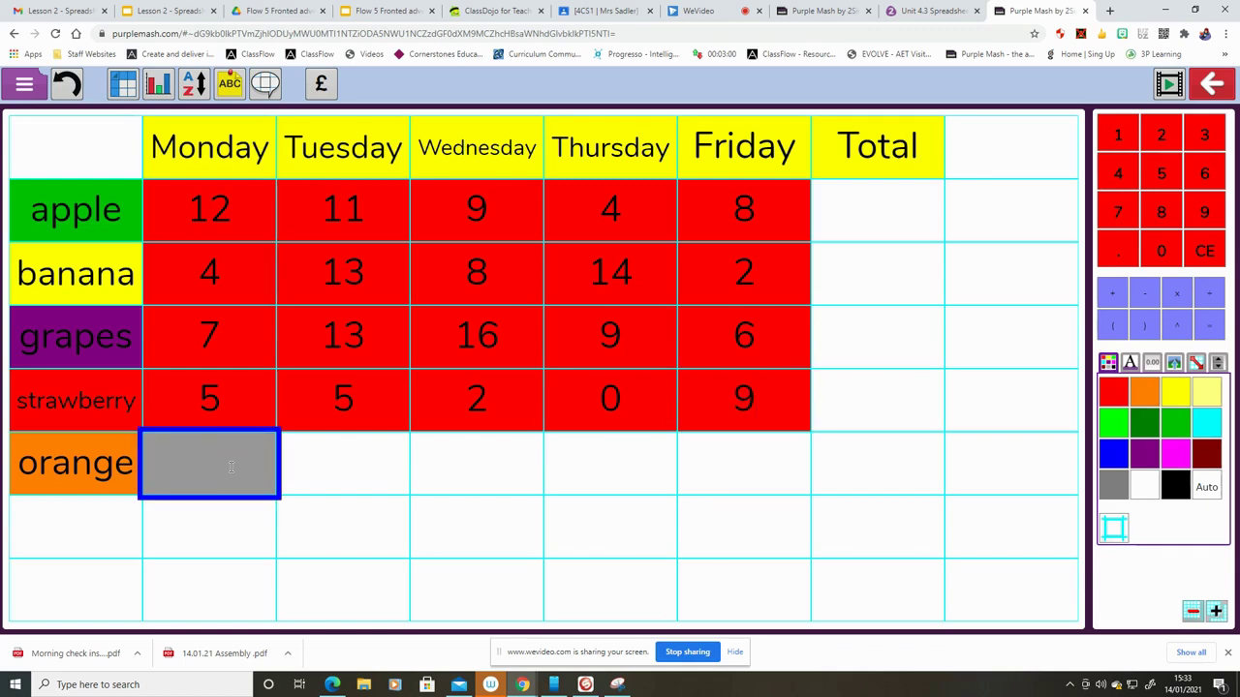
type("7")
key("Return")
left_click(346, 467)
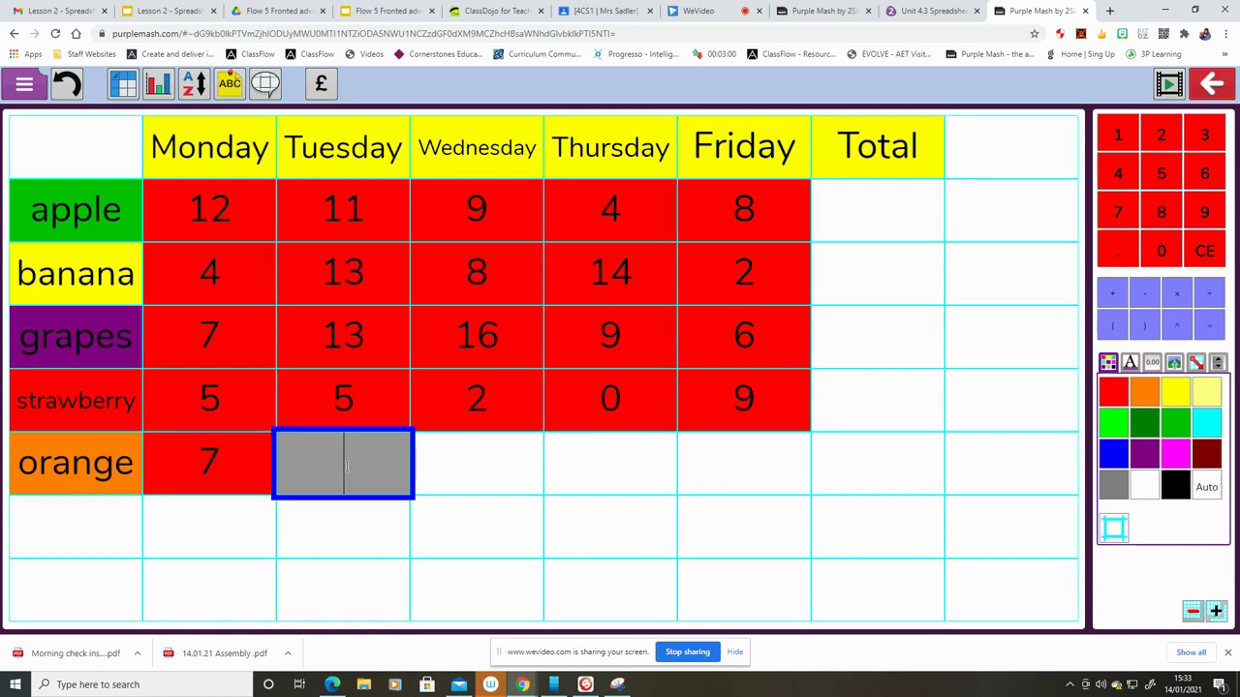
type("1")
key("Return")
left_click(470, 468)
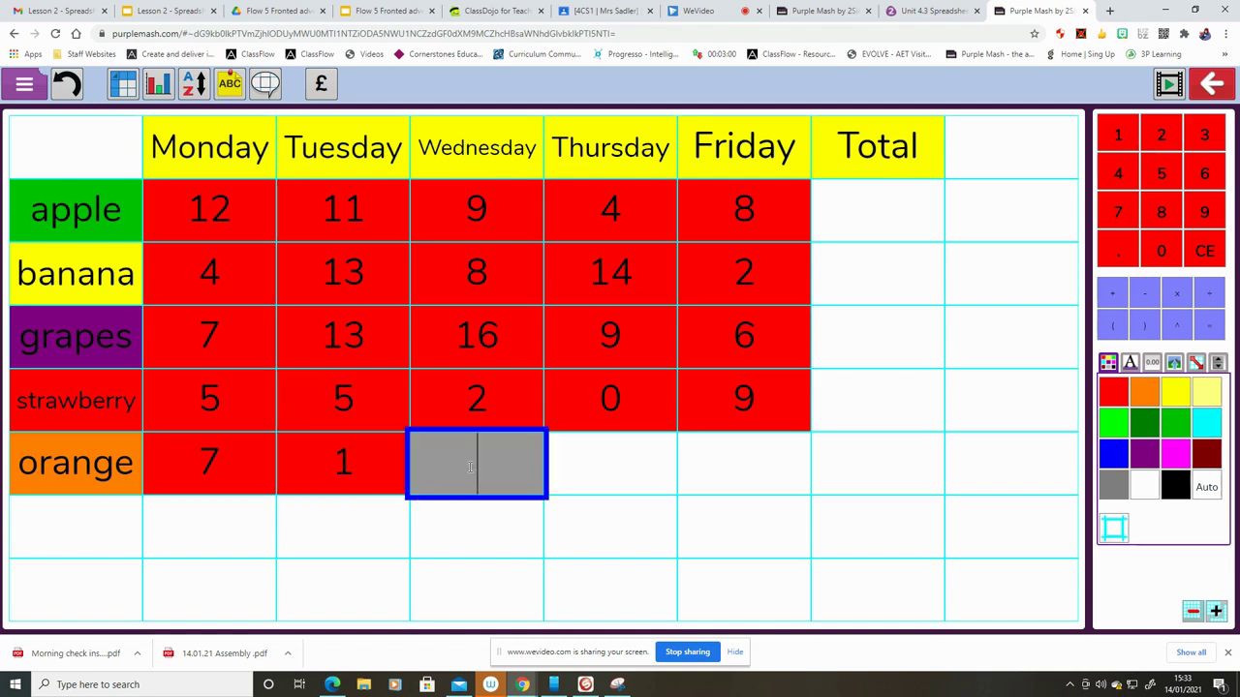
type("13")
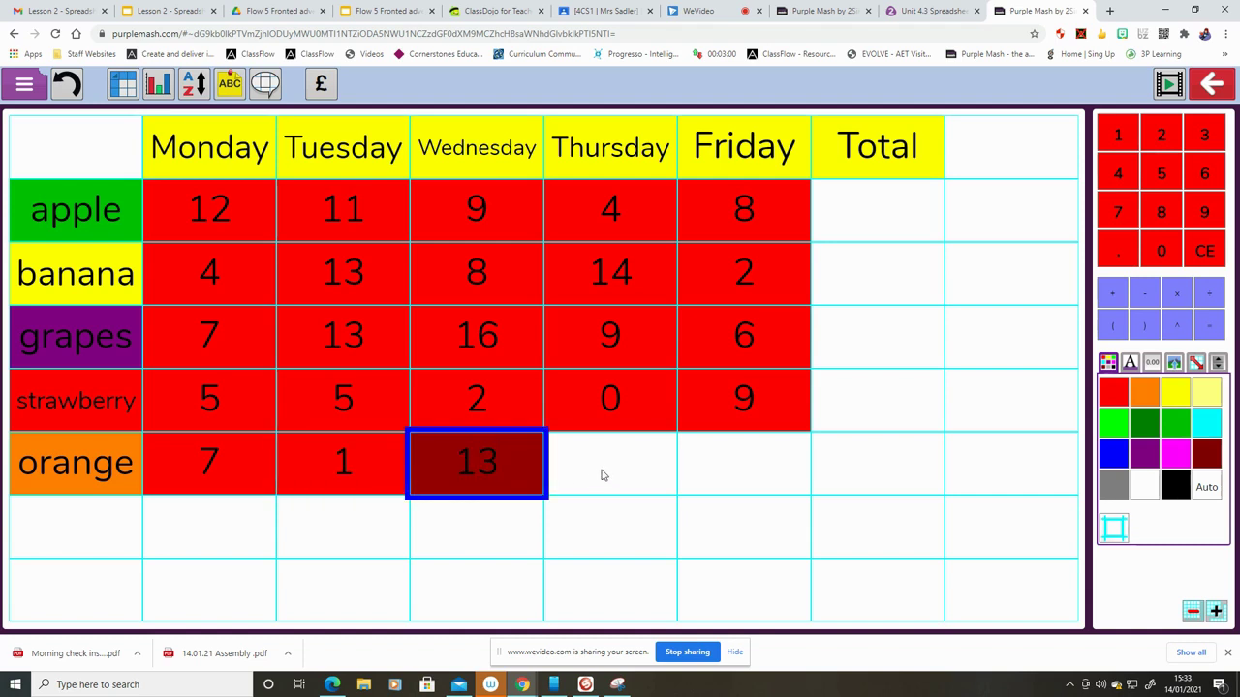
key("Return")
left_click(602, 470)
type("12")
key("Return")
left_click(732, 476)
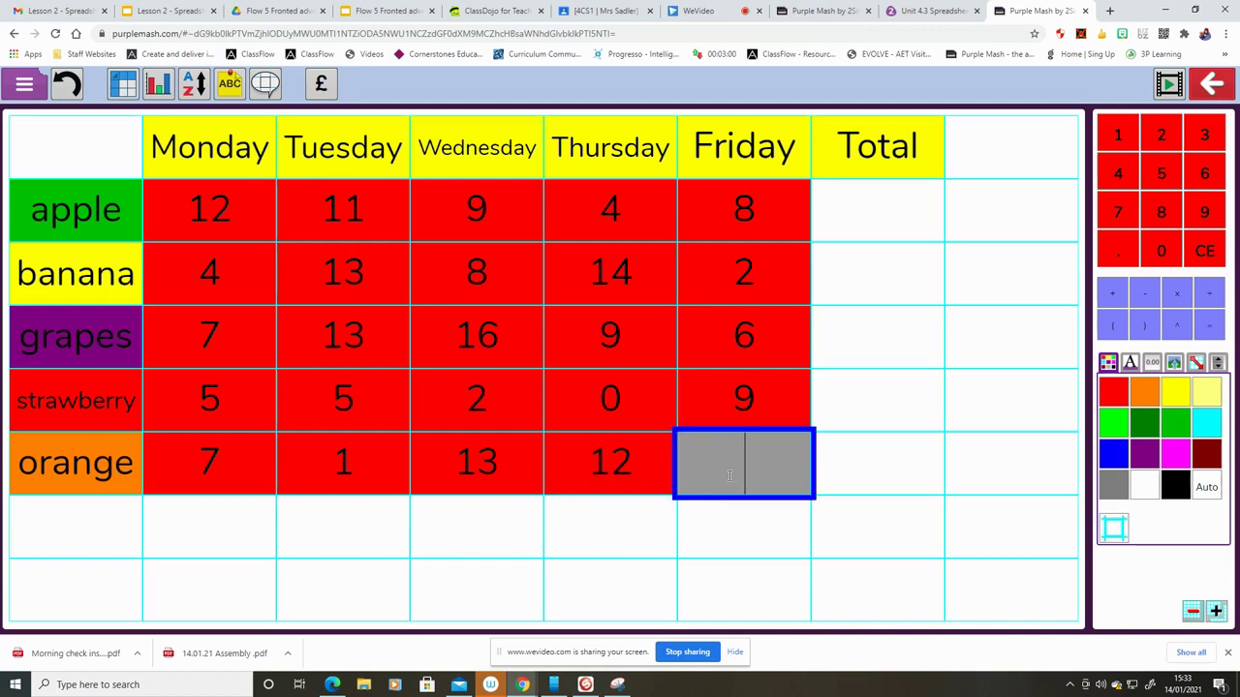
type("13")
key("Return")
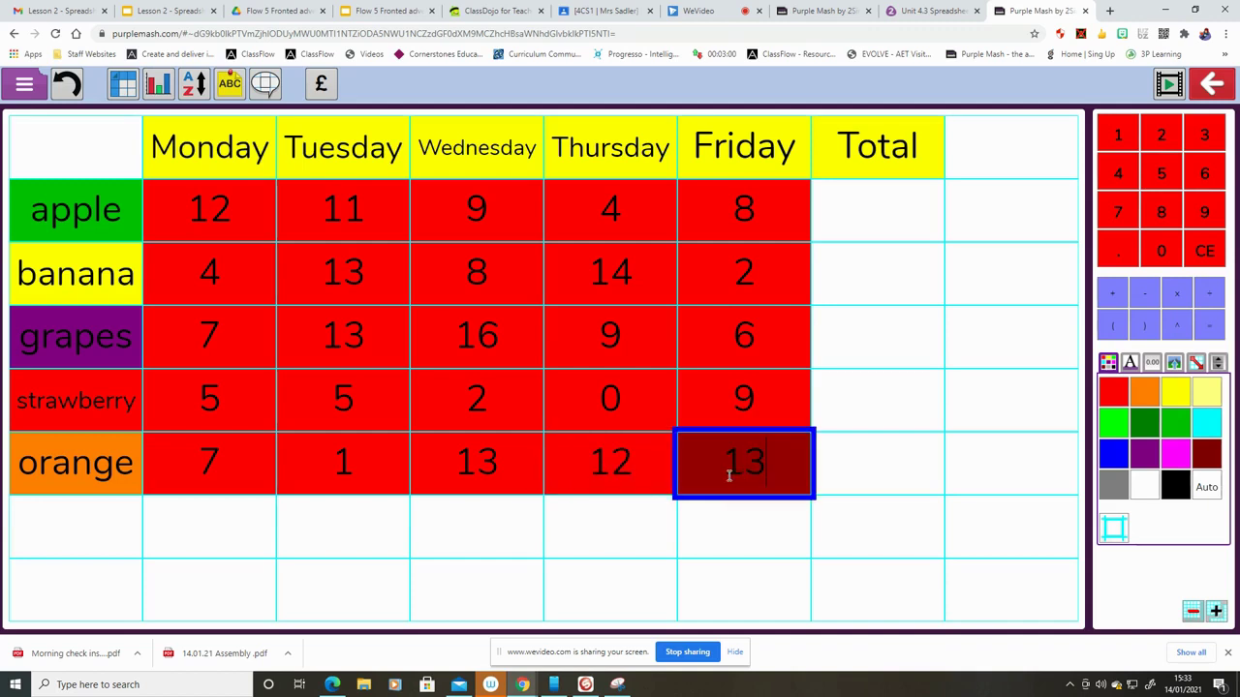
Step: Switch the spreadsheet to advanced mode so it uses column letters, row numbers and a formula bar
left_click(644, 539)
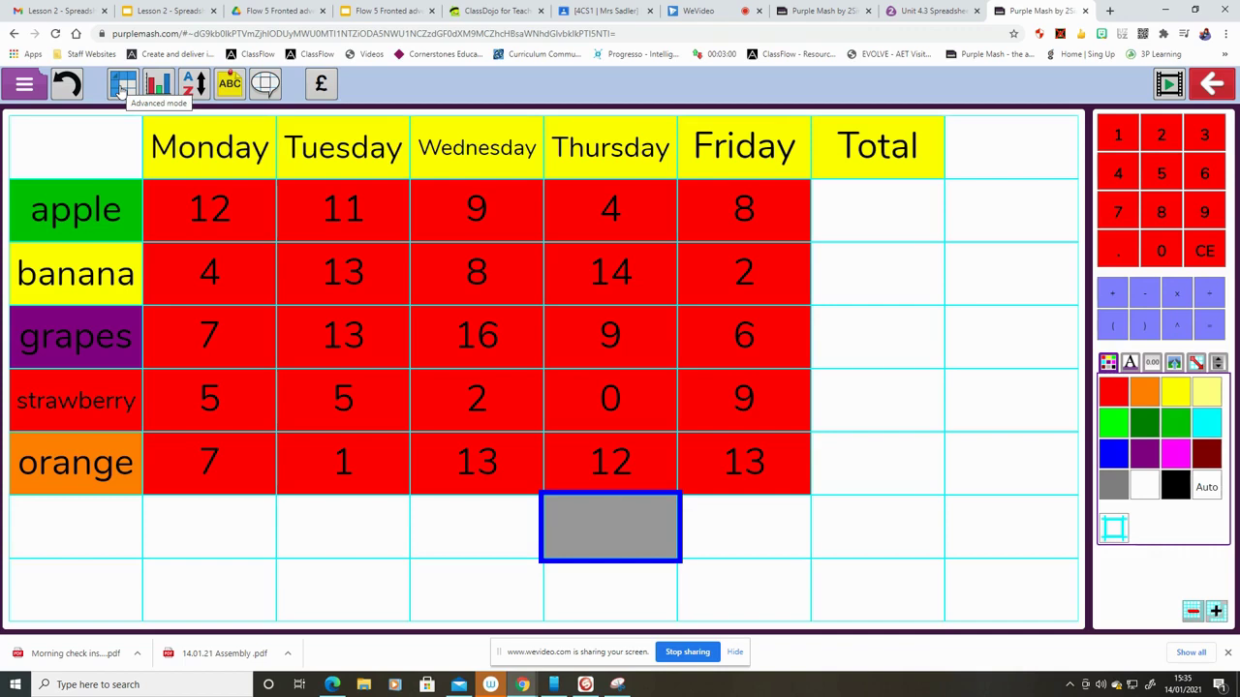
left_click(122, 87)
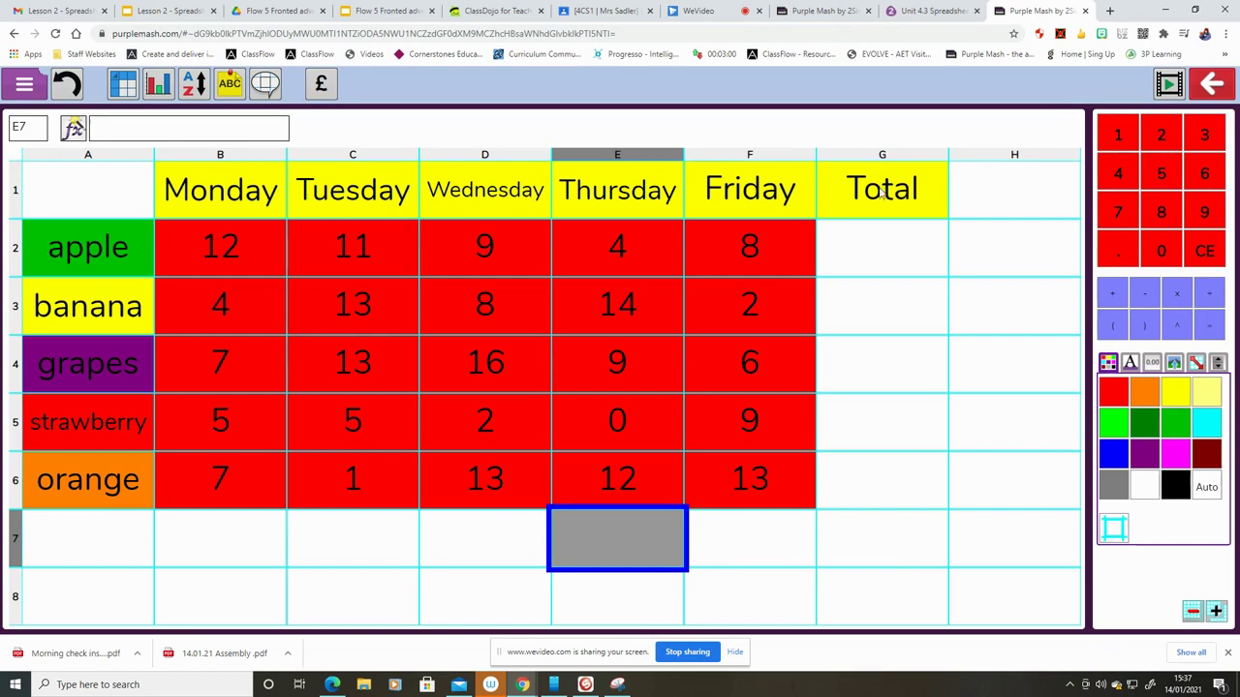
Step: Look at the Simple and Advanced options of the Formula Wizard for the apple Total cell, G2, and close it
left_click(879, 258)
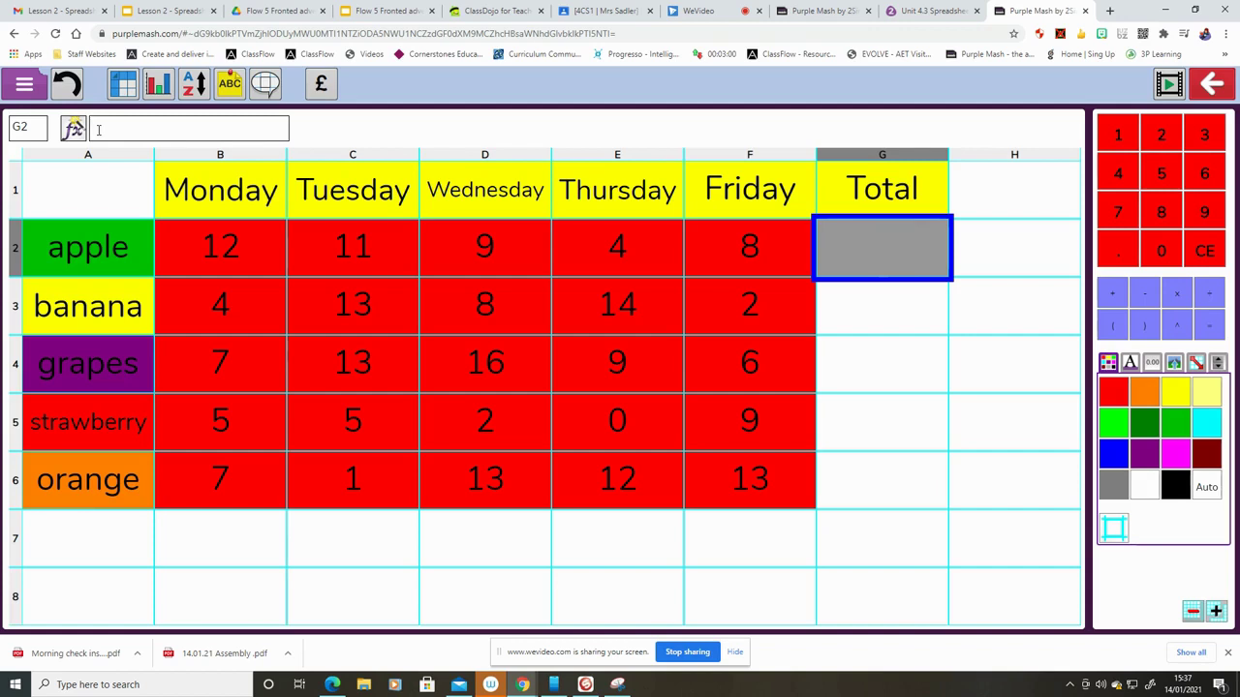
left_click(76, 132)
left_click(75, 133)
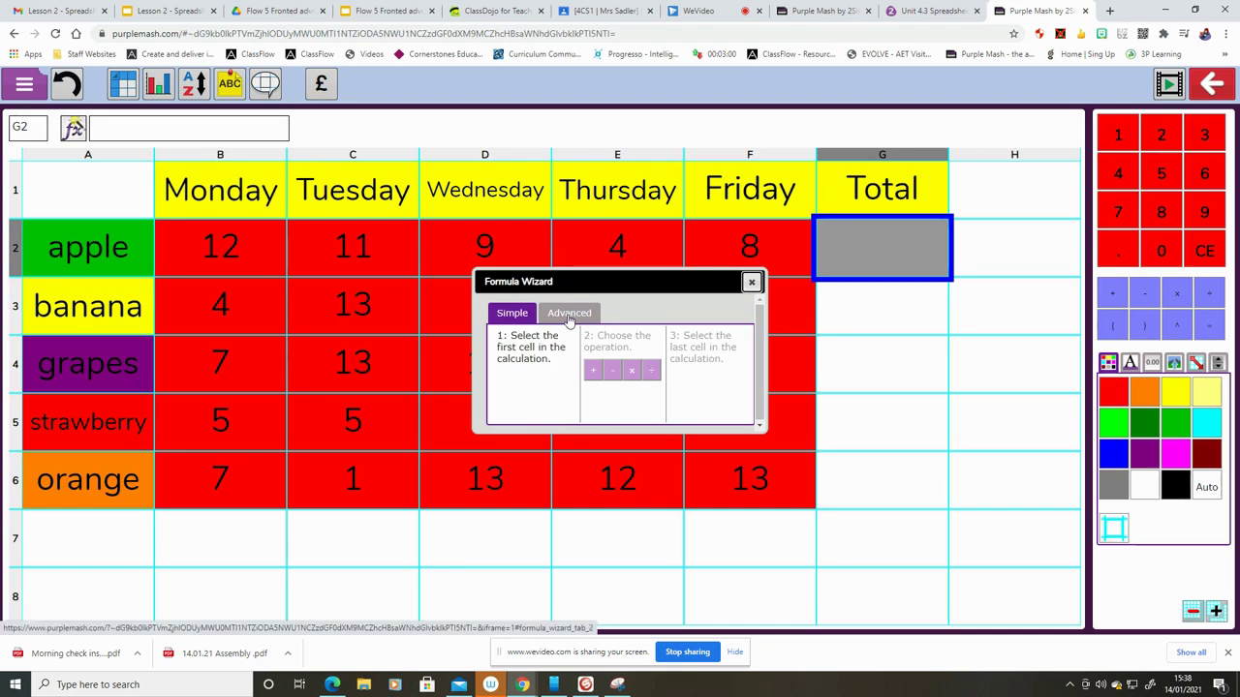
left_click(570, 318)
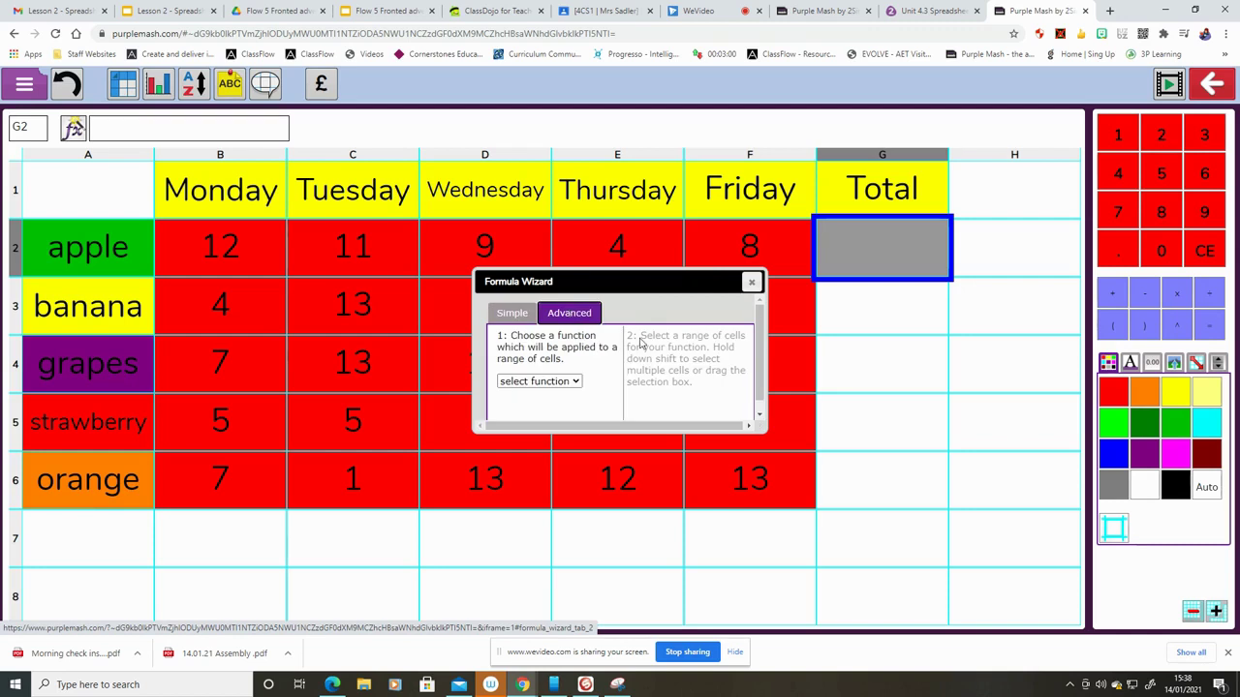
left_click(750, 282)
left_click(888, 367)
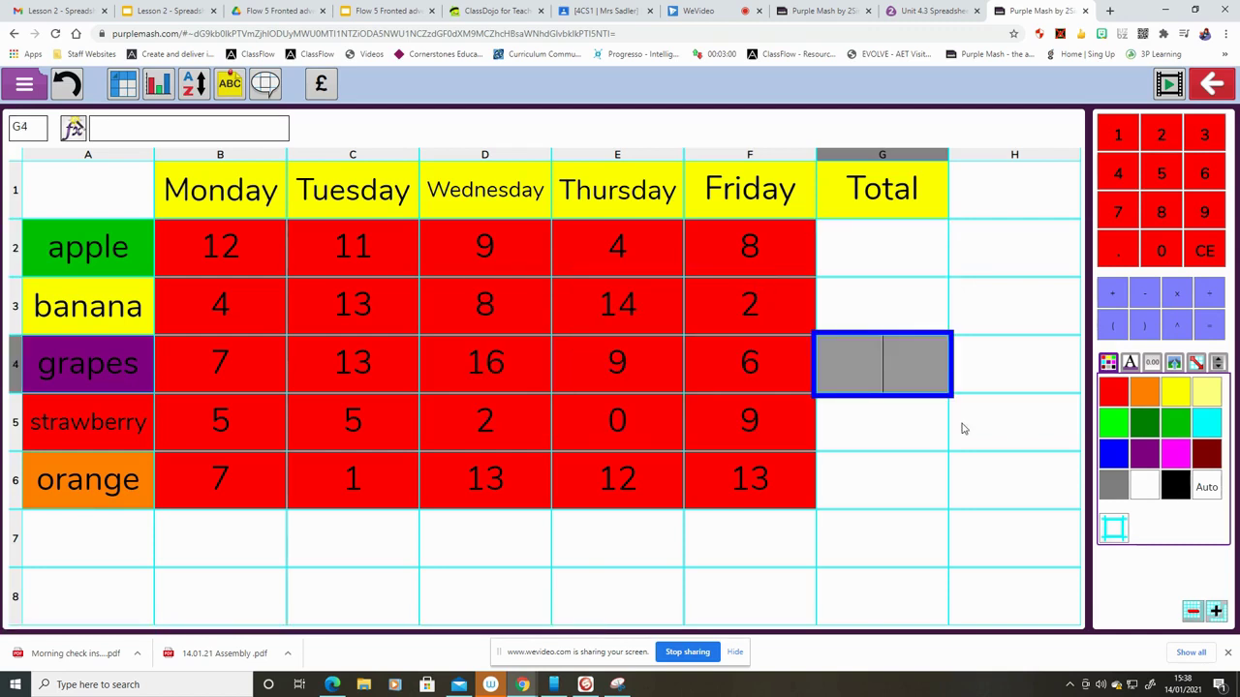
left_click(879, 252)
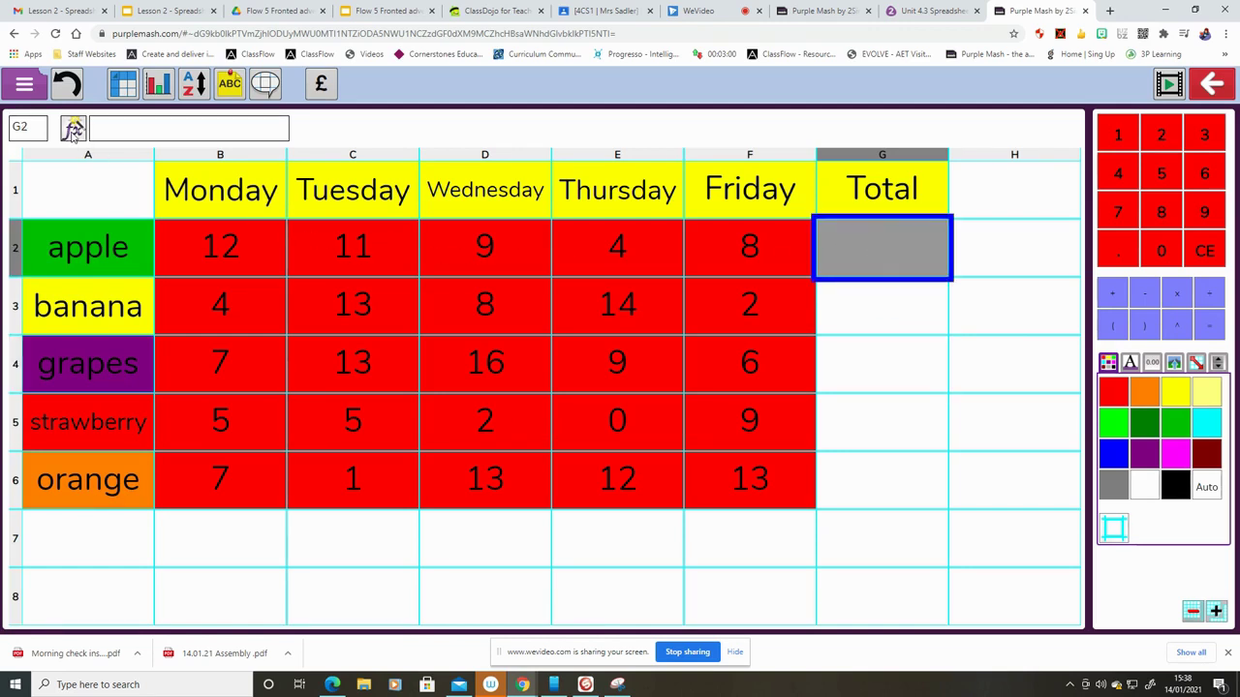
left_click(74, 130)
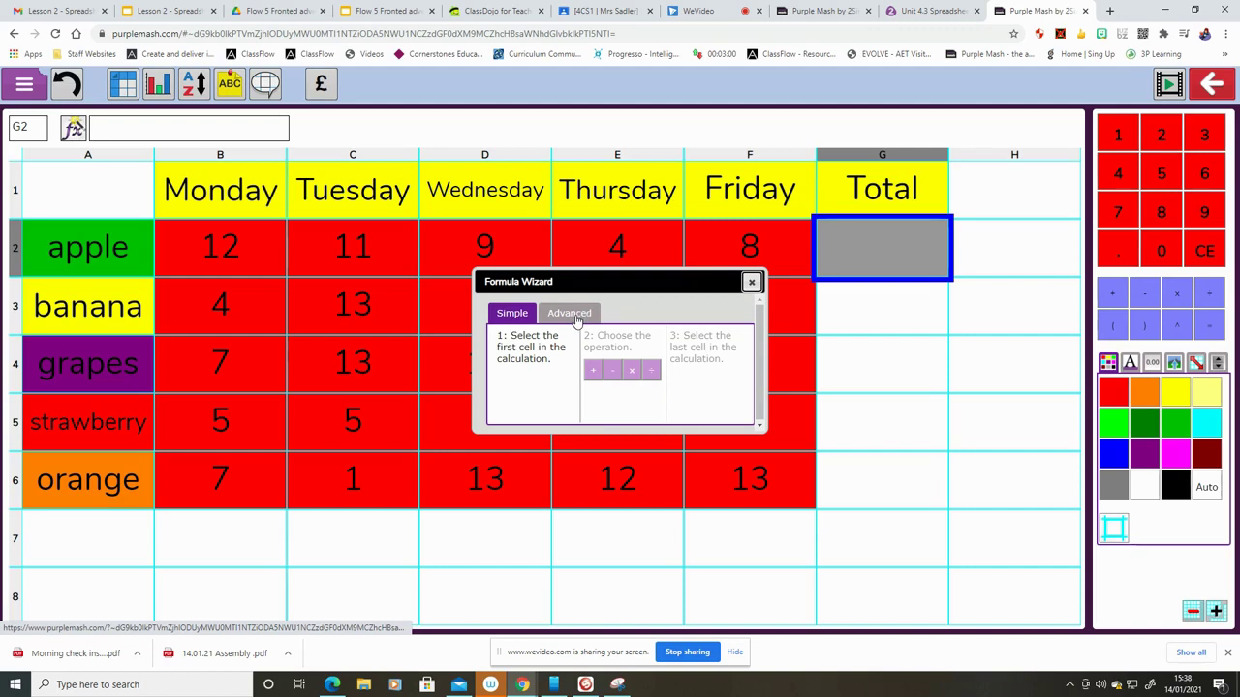
left_click(575, 316)
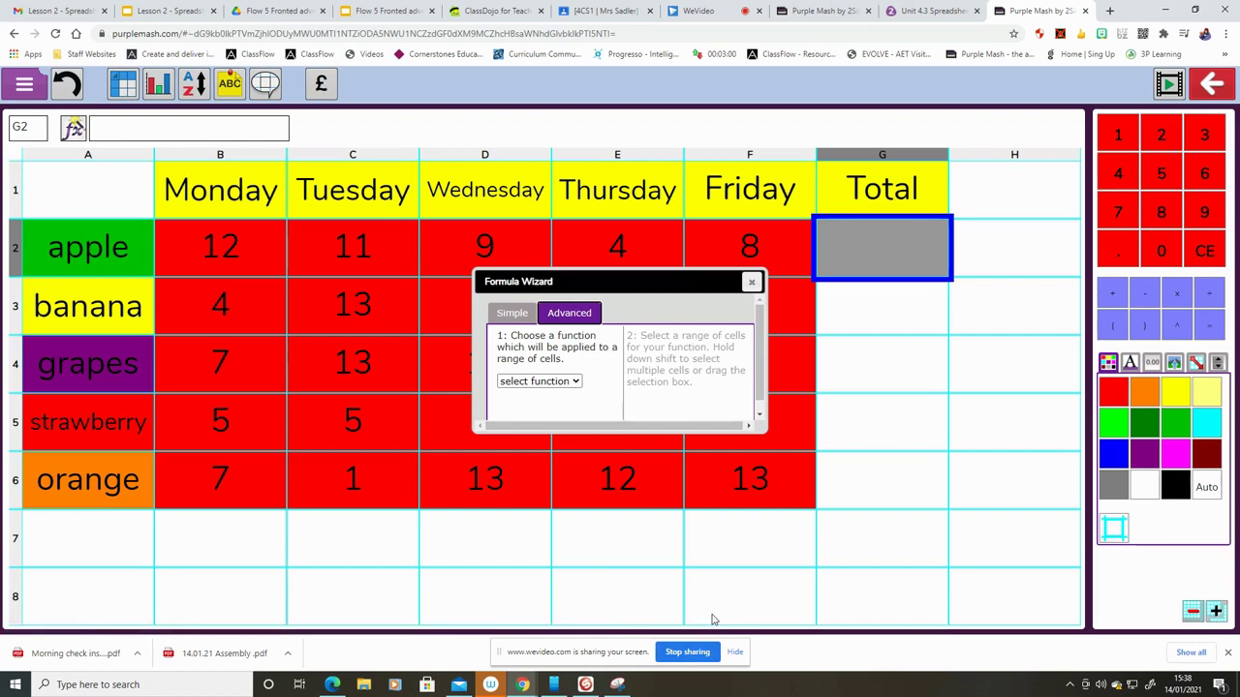
left_click(694, 655)
left_click(577, 384)
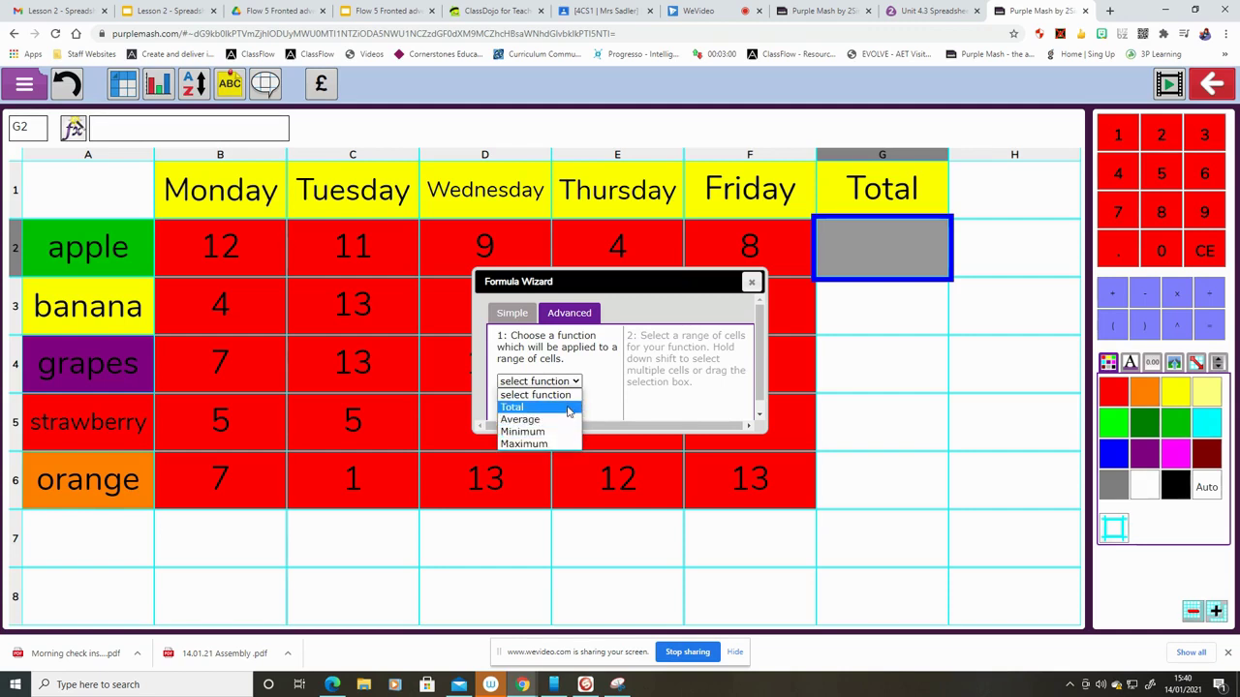
left_click(569, 411)
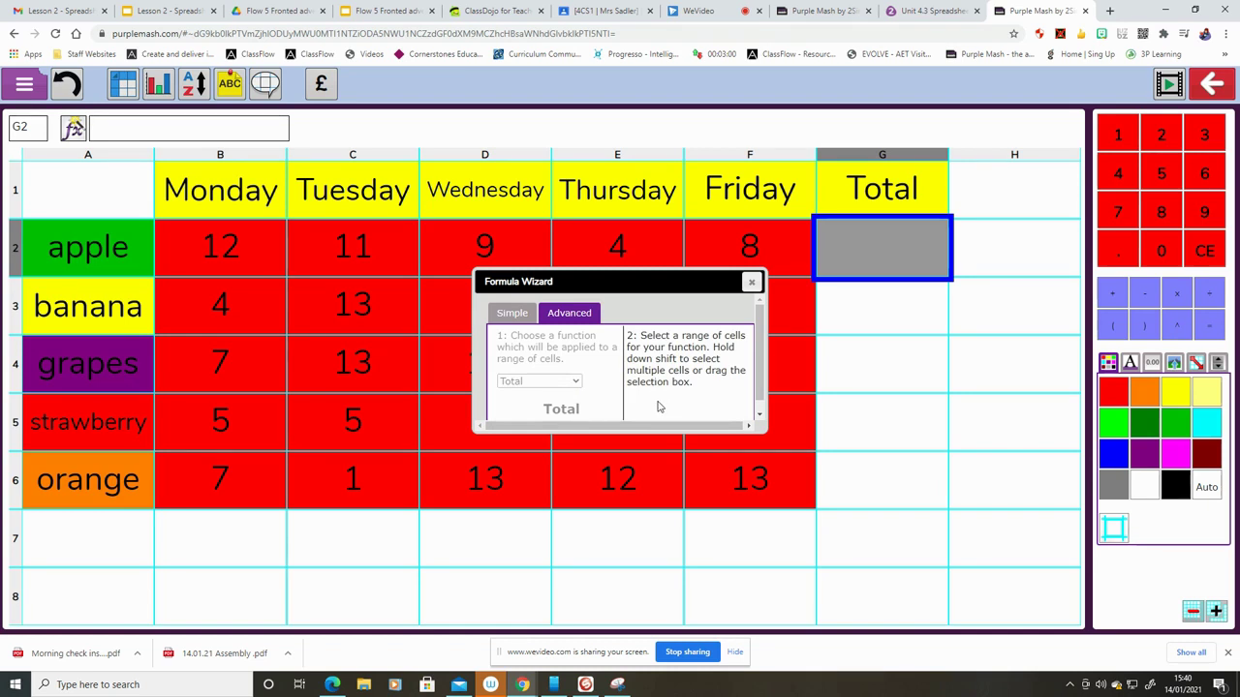
left_click(247, 245)
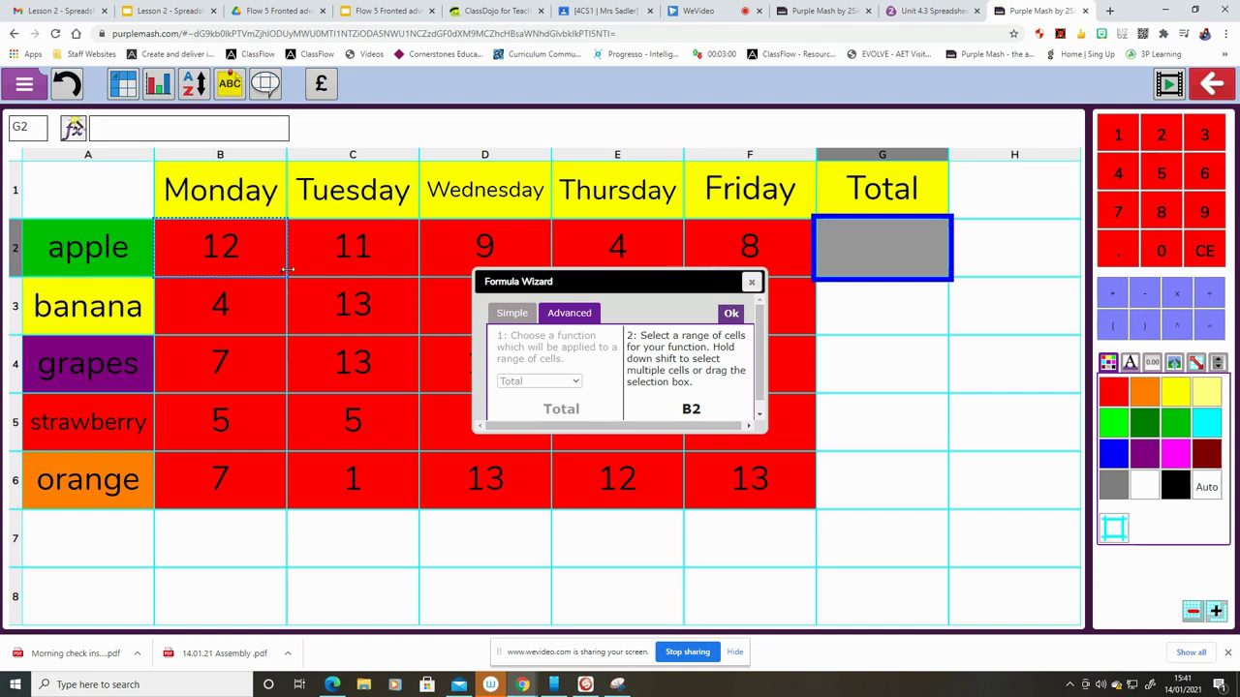
left_click_drag(287, 270, 765, 252)
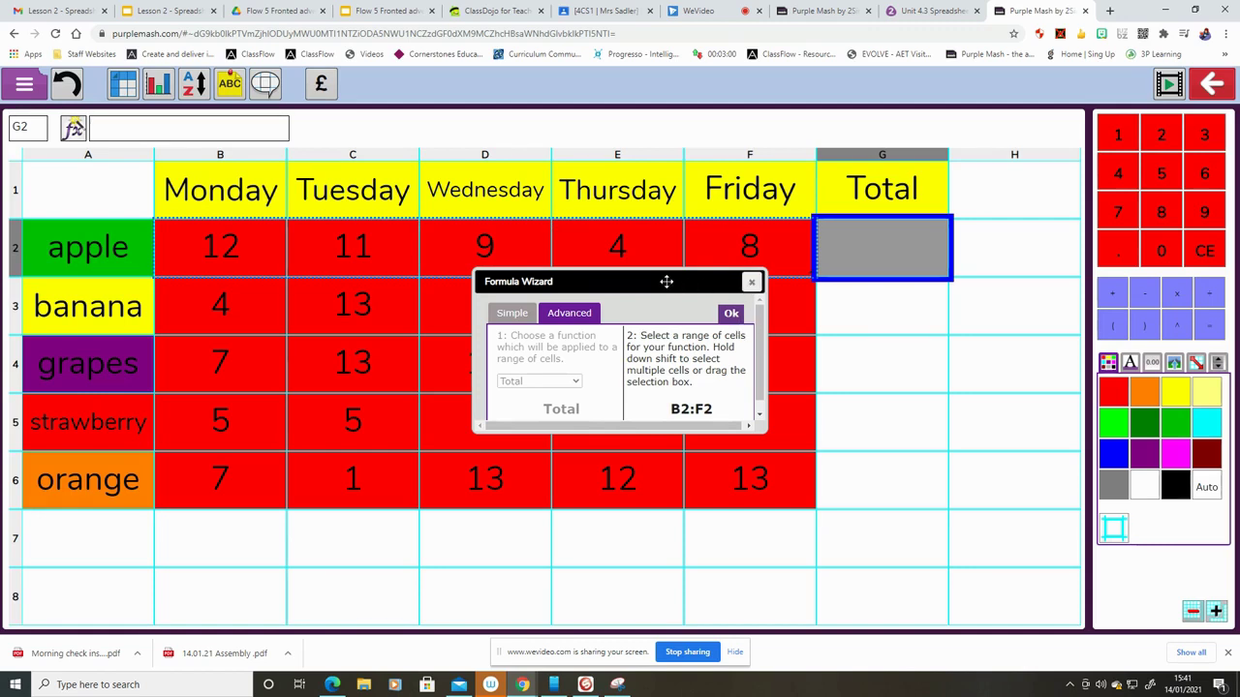
left_click(752, 283)
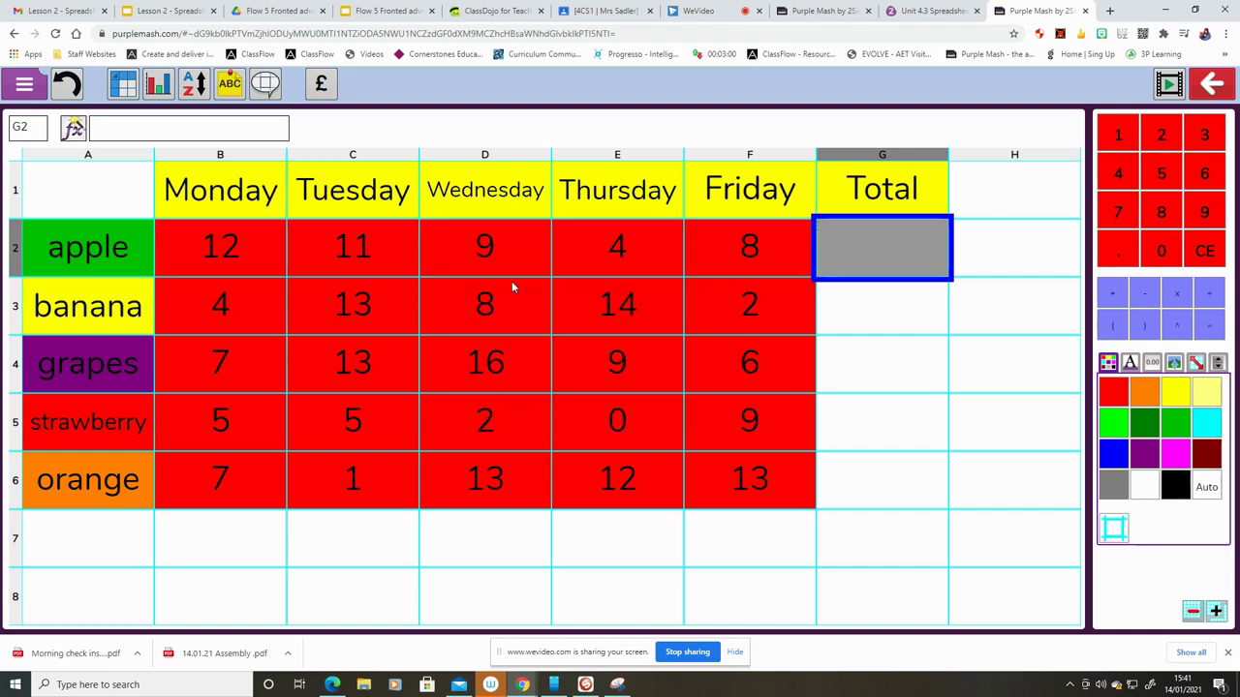
Step: Calculate the apple total in G2 with the Formula Wizard's advanced Total function over the range B2:F2
left_click(76, 129)
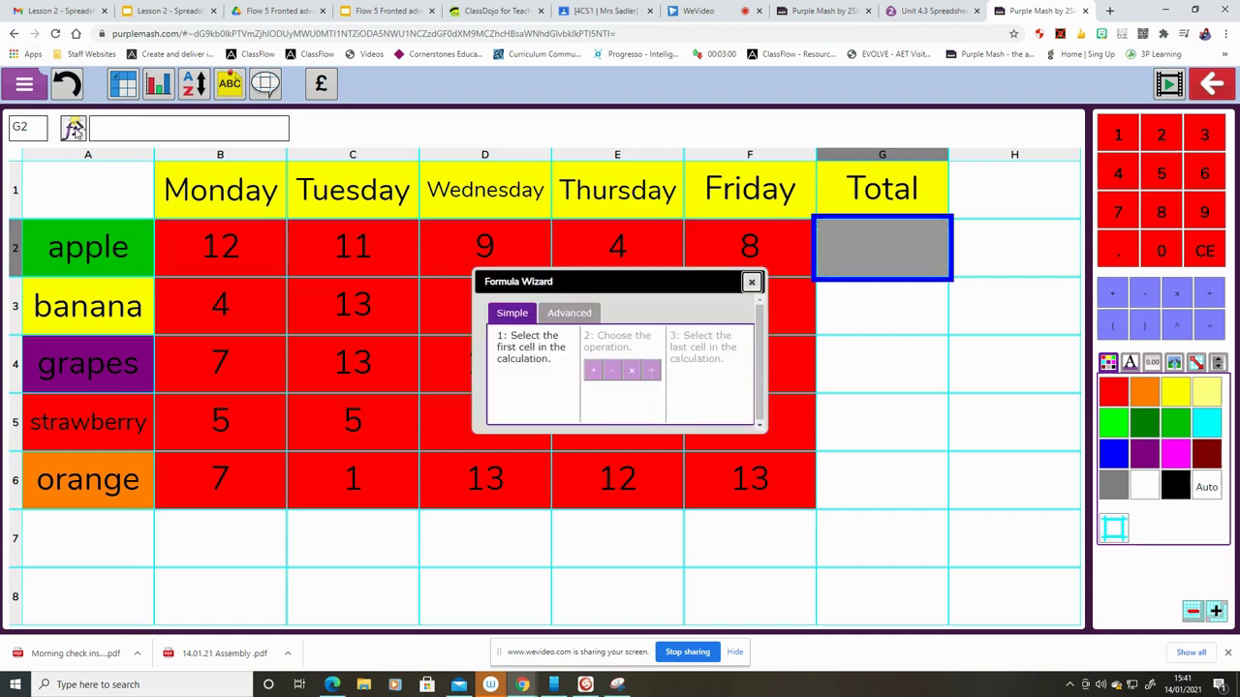
left_click(581, 315)
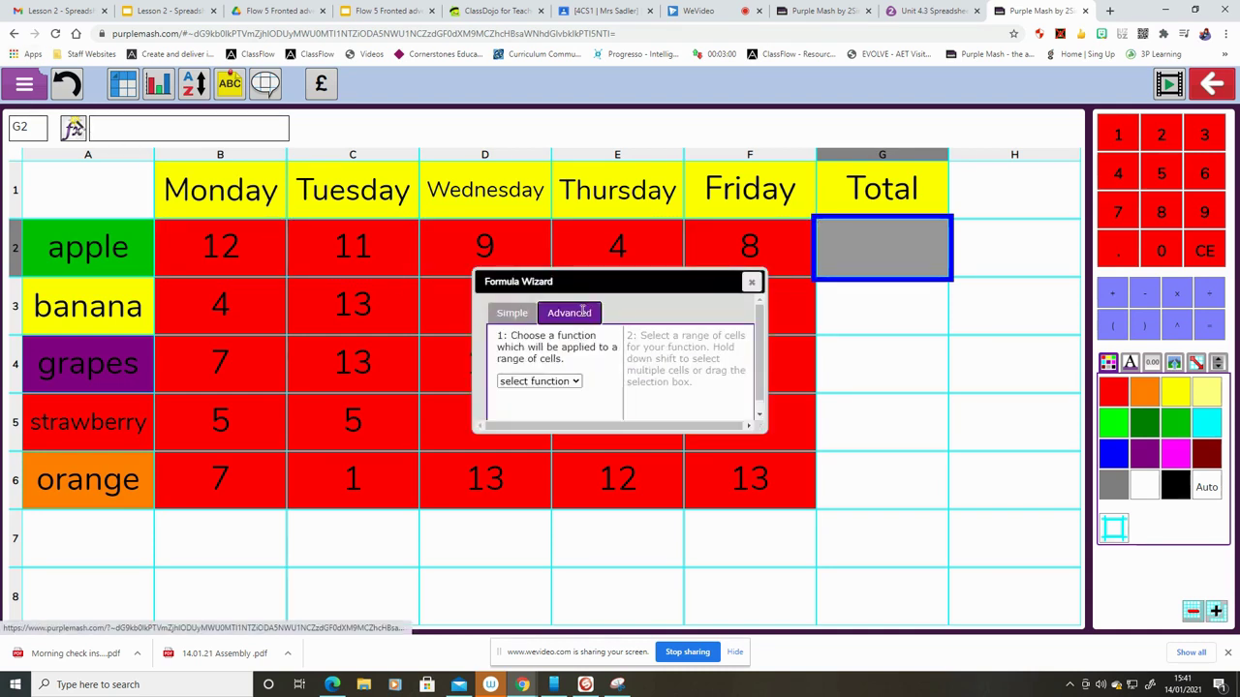
left_click(576, 383)
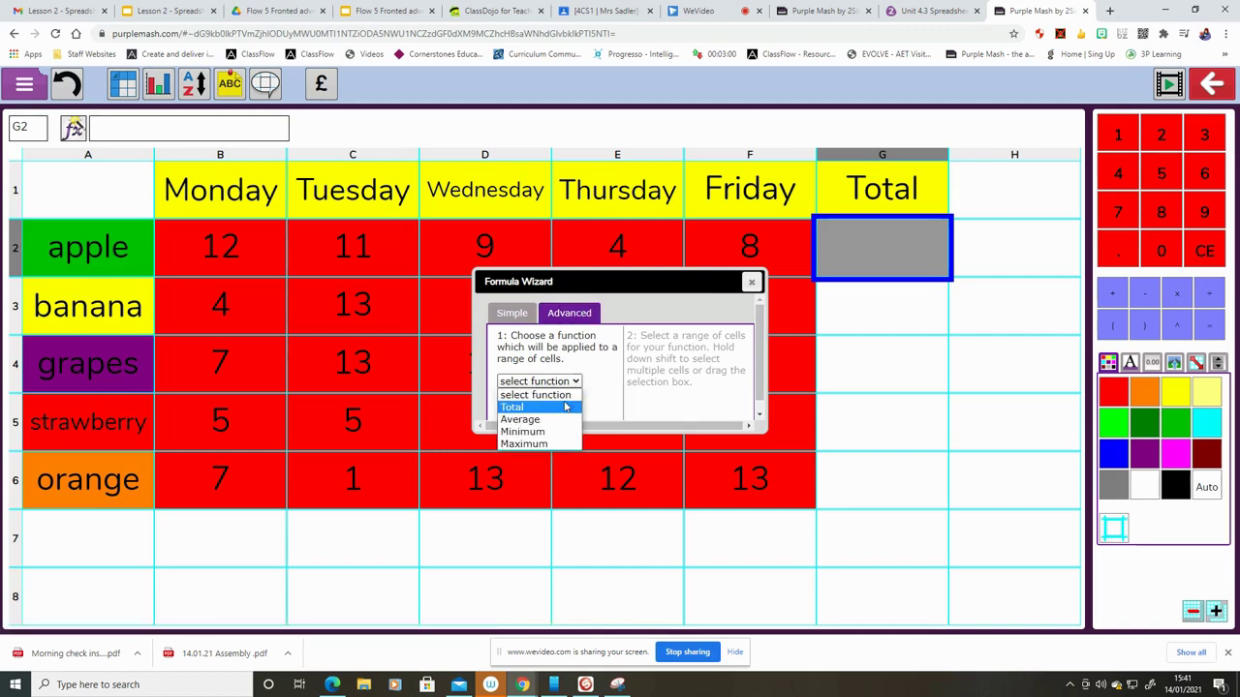
left_click(565, 407)
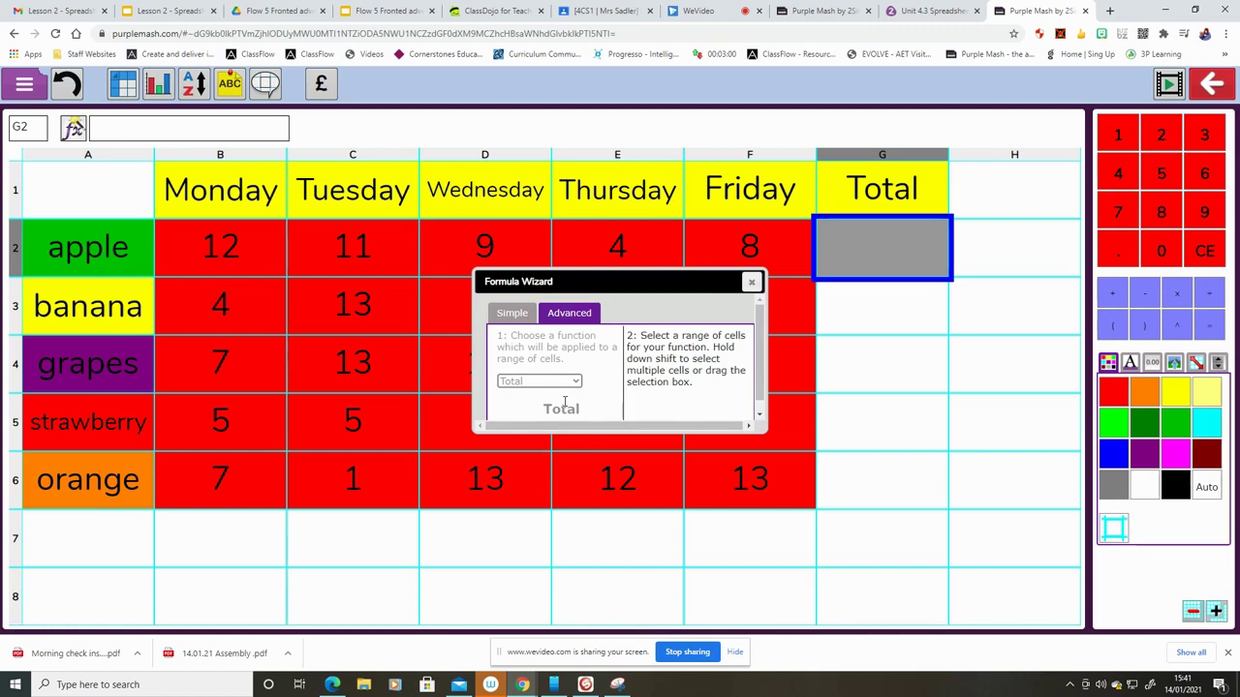
left_click(216, 249)
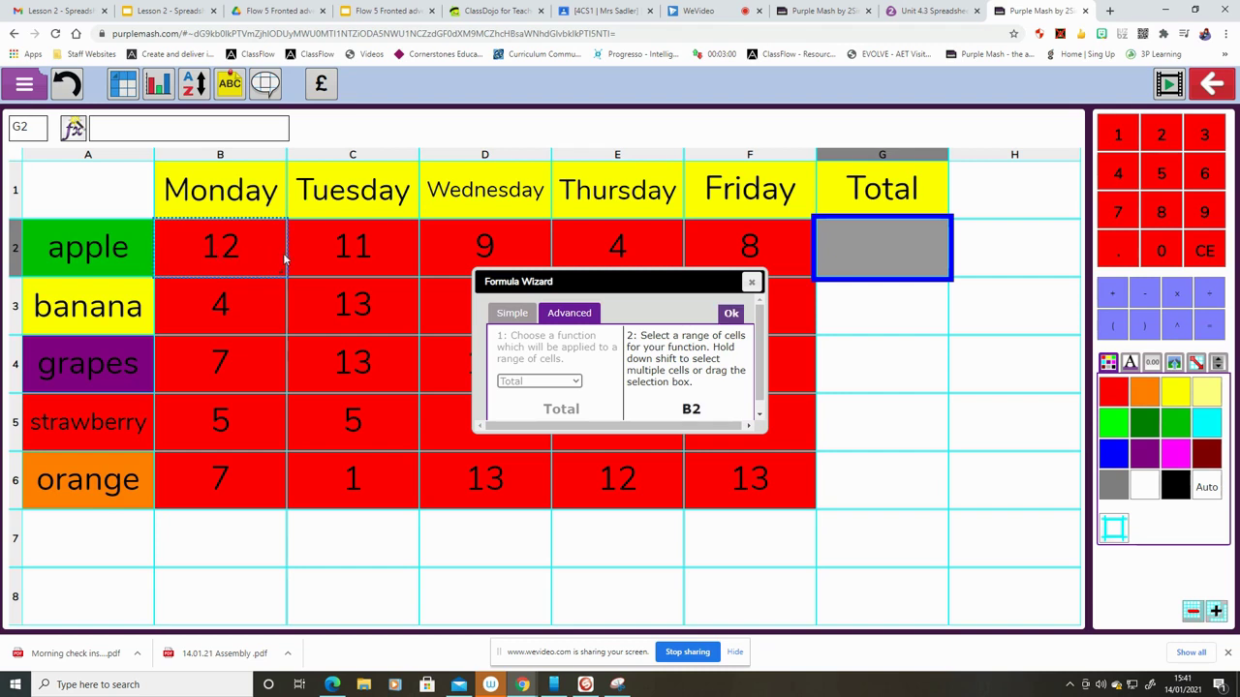
left_click_drag(287, 252, 357, 253)
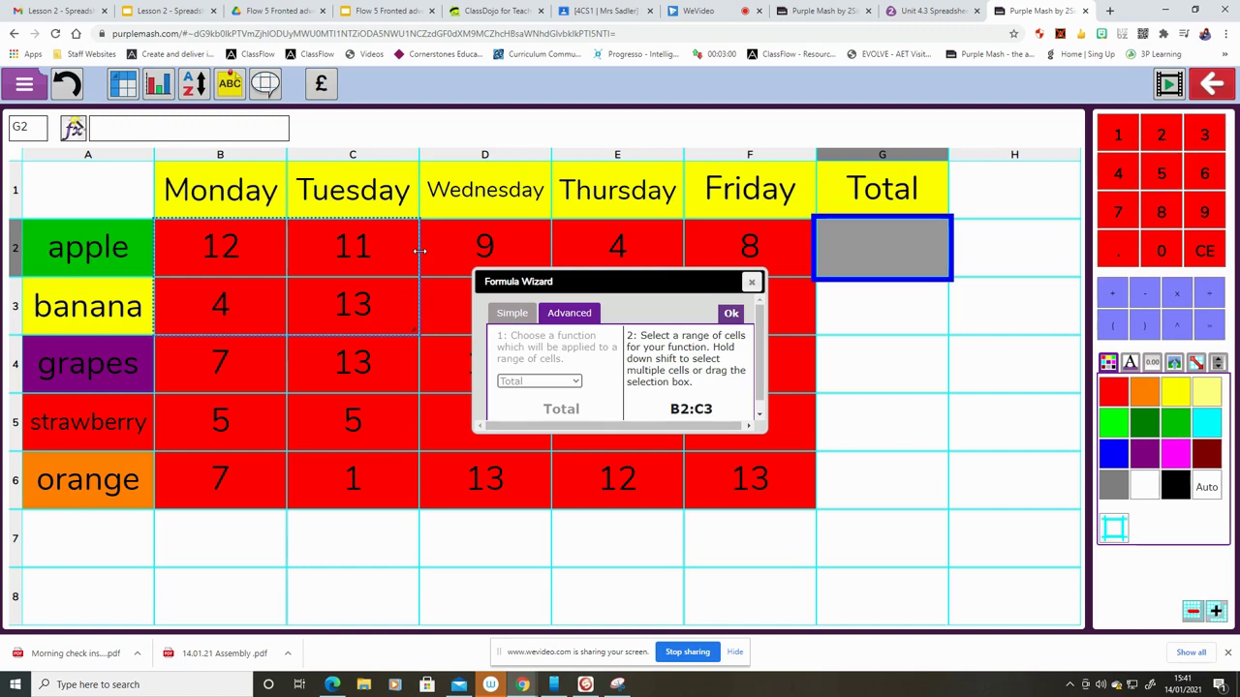
left_click(274, 263)
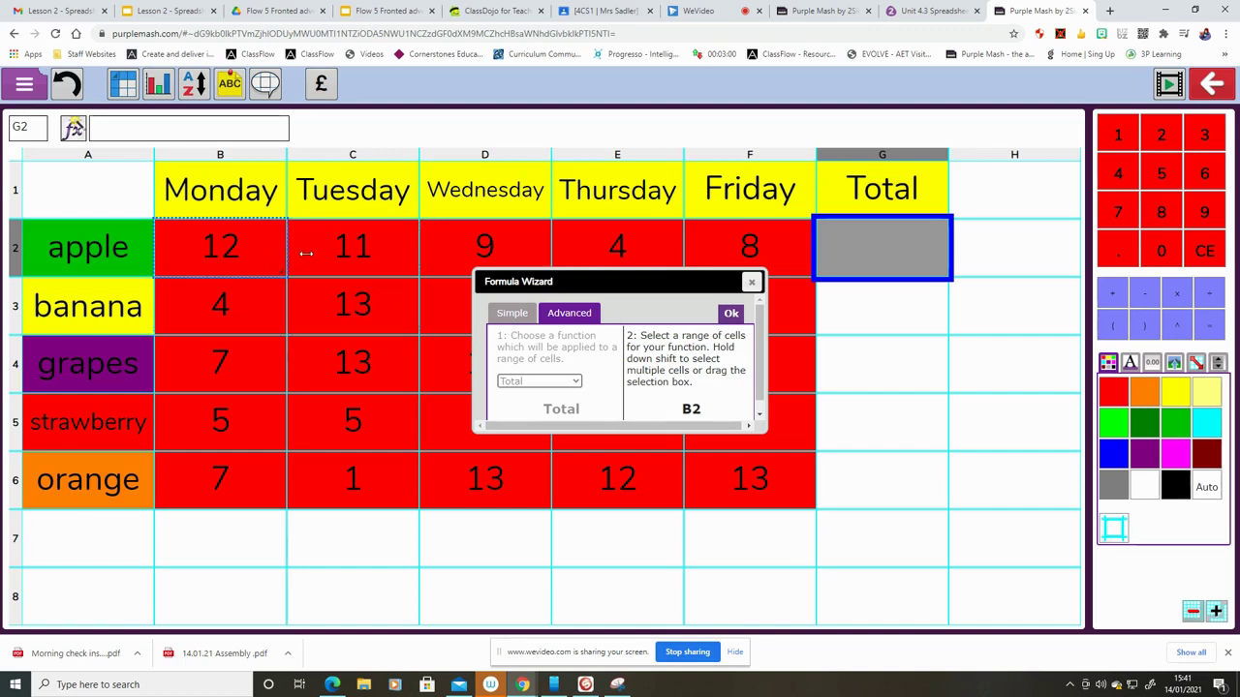
left_click(349, 254, "shift")
left_click(504, 255, "shift")
left_click(590, 255, "shift")
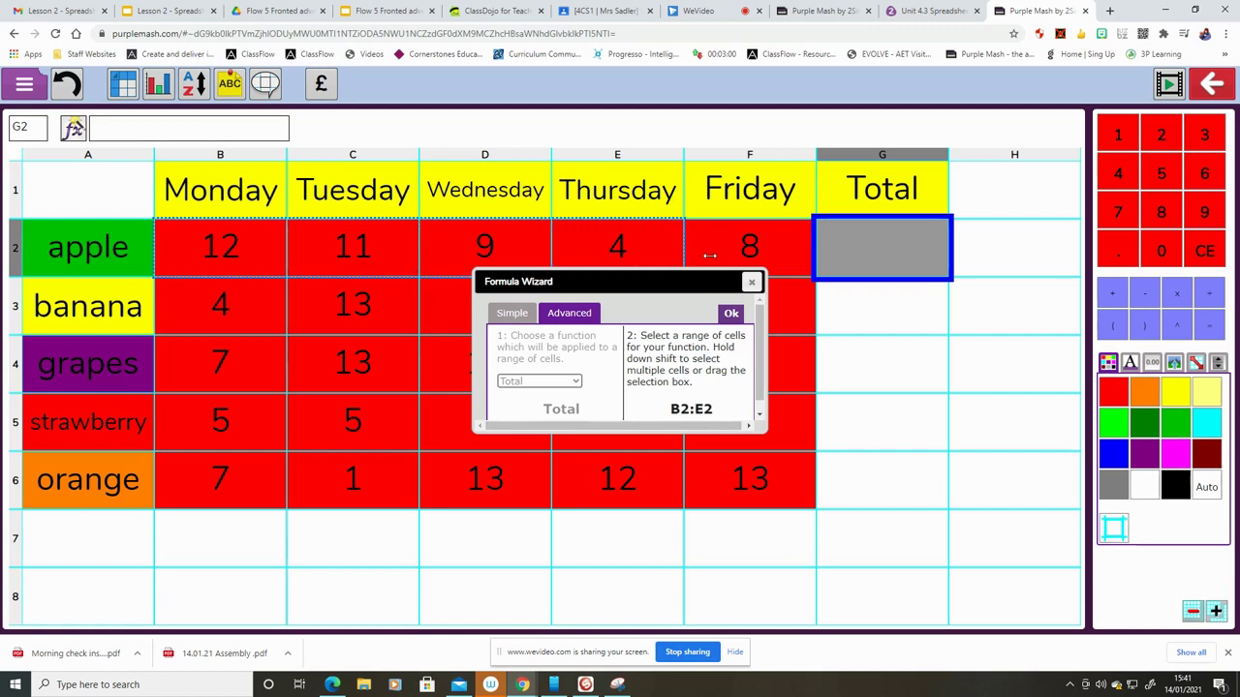
left_click(756, 254, "shift")
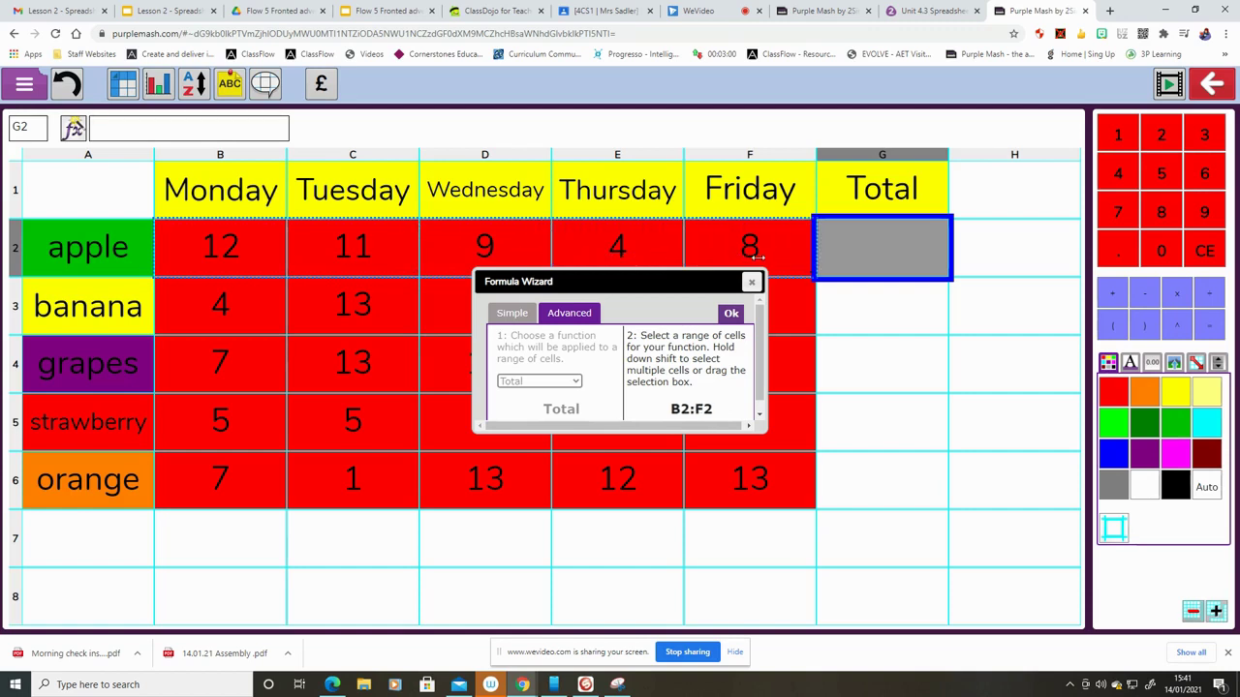
left_click(731, 315)
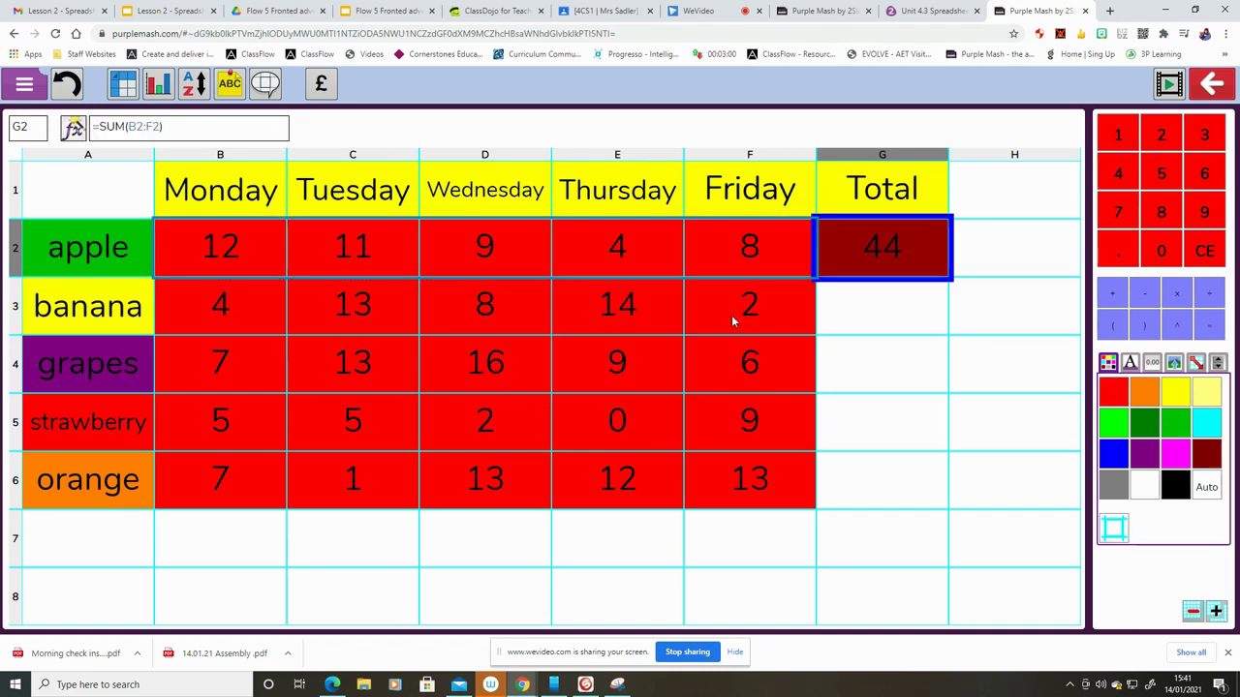
Step: Reuse the apple total formula from G2 in the banana Total cell, G3, as =SUM(B3:F3)
left_click(921, 261)
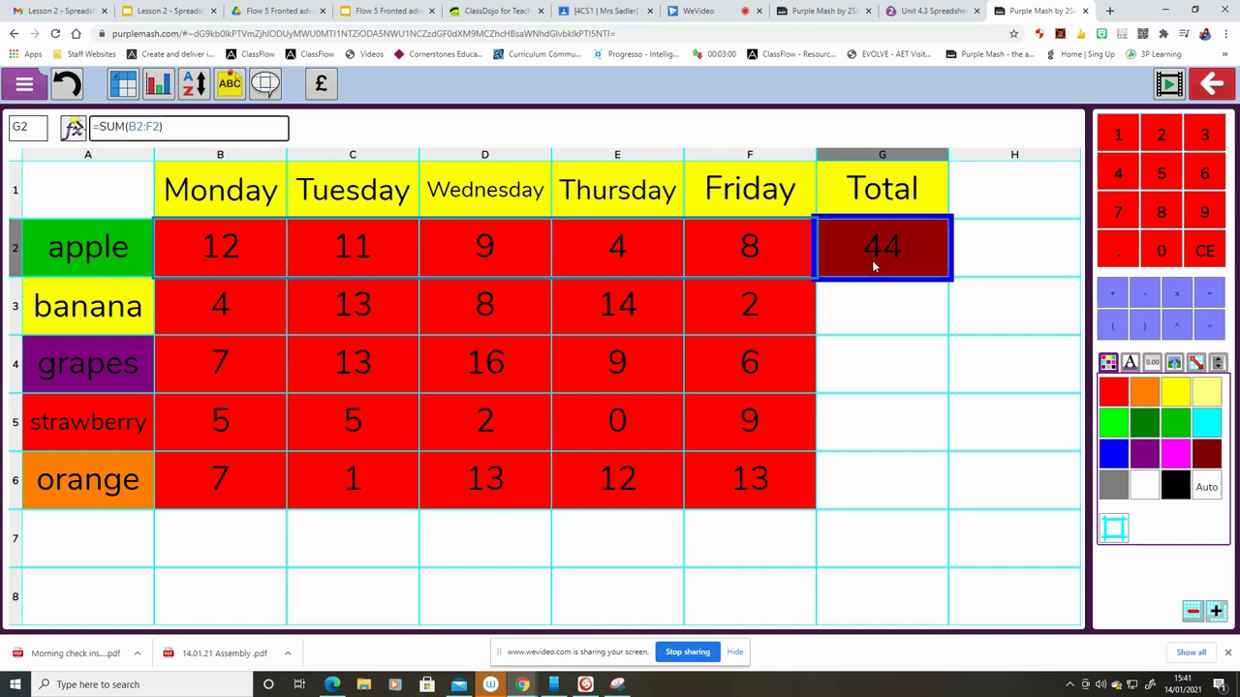
left_click(681, 656)
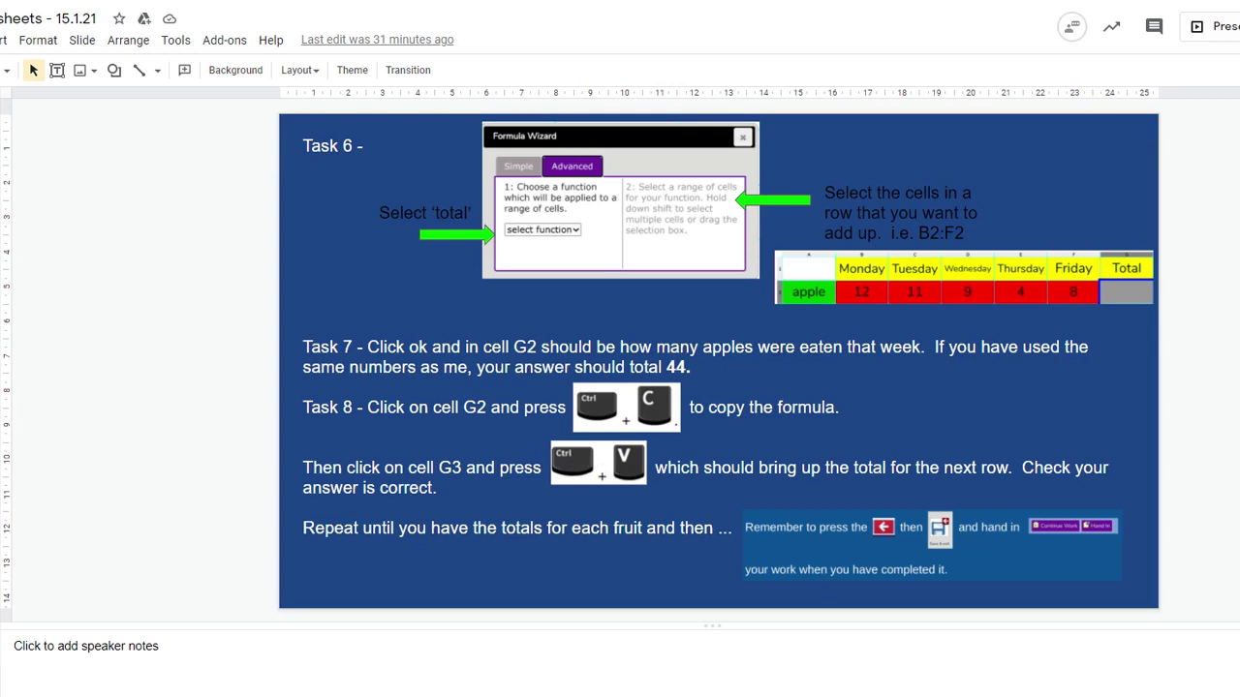
left_click(886, 313)
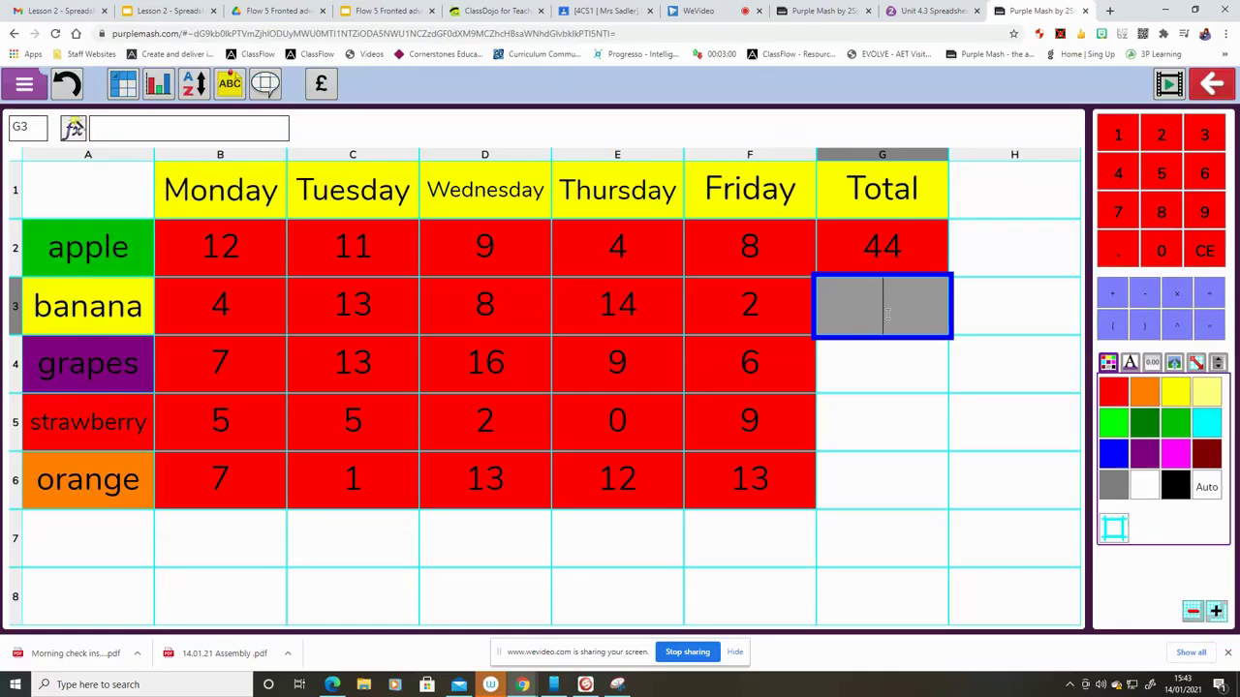
left_click(884, 254)
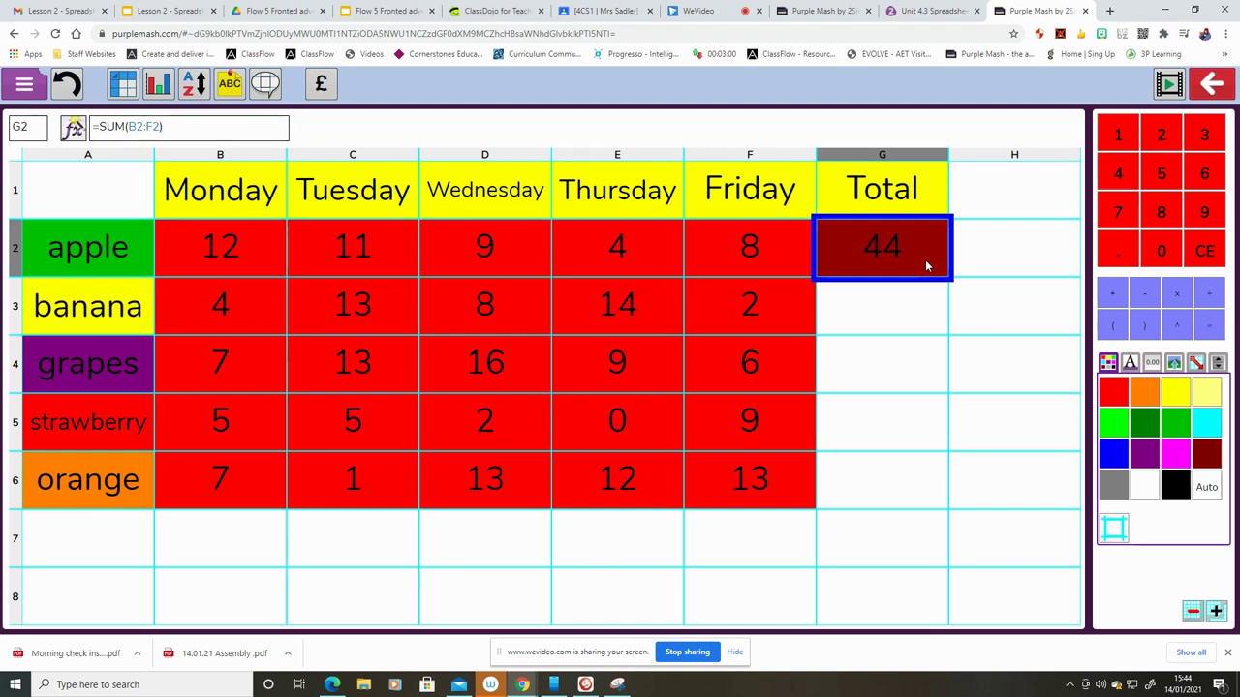
left_click(899, 310)
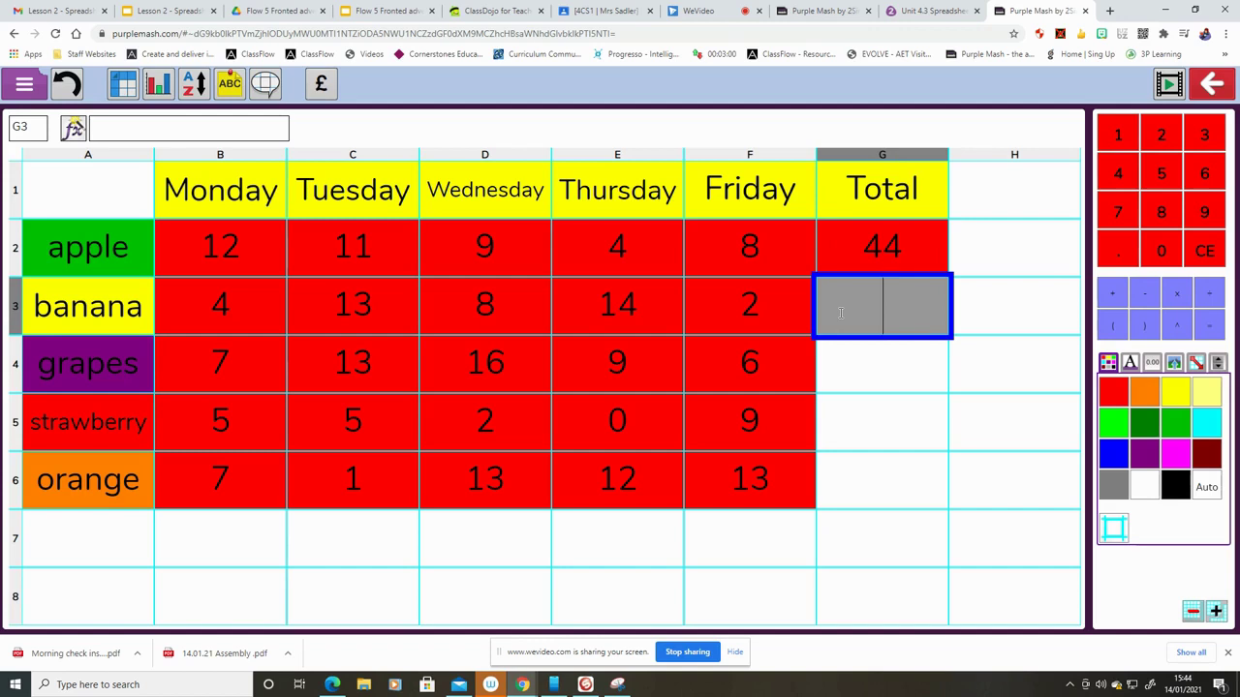
type("=SUM(B3:F3)")
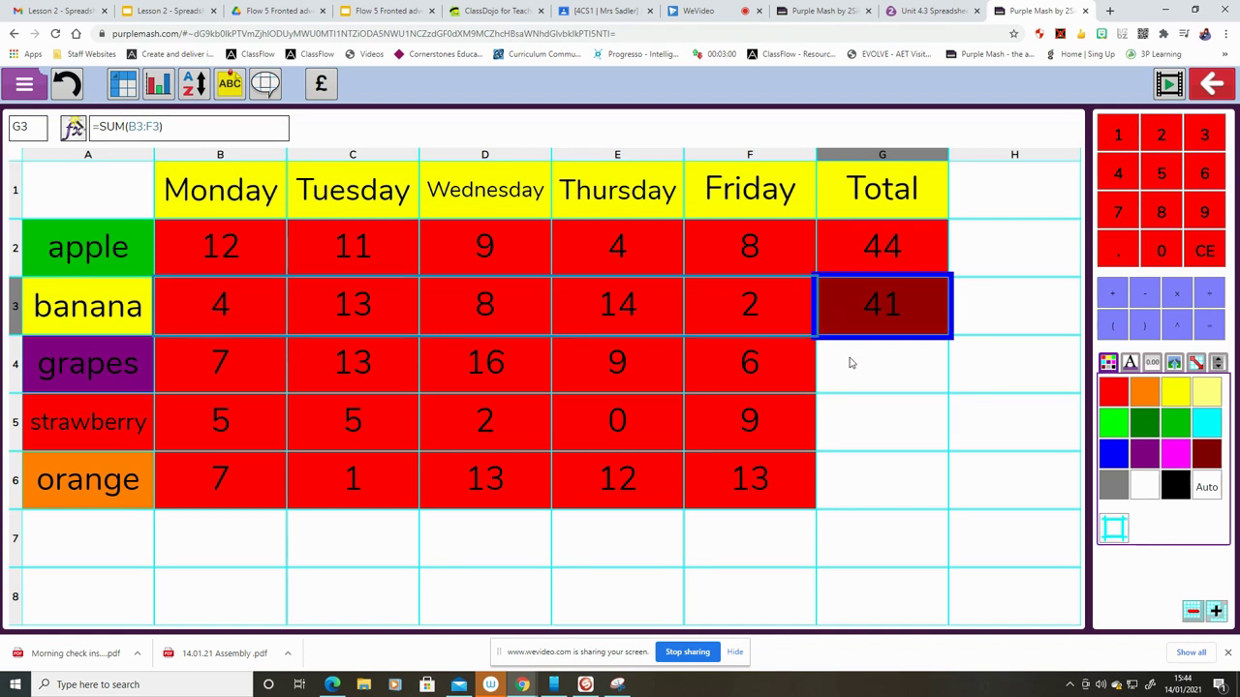
left_click(852, 365)
left_click(864, 311)
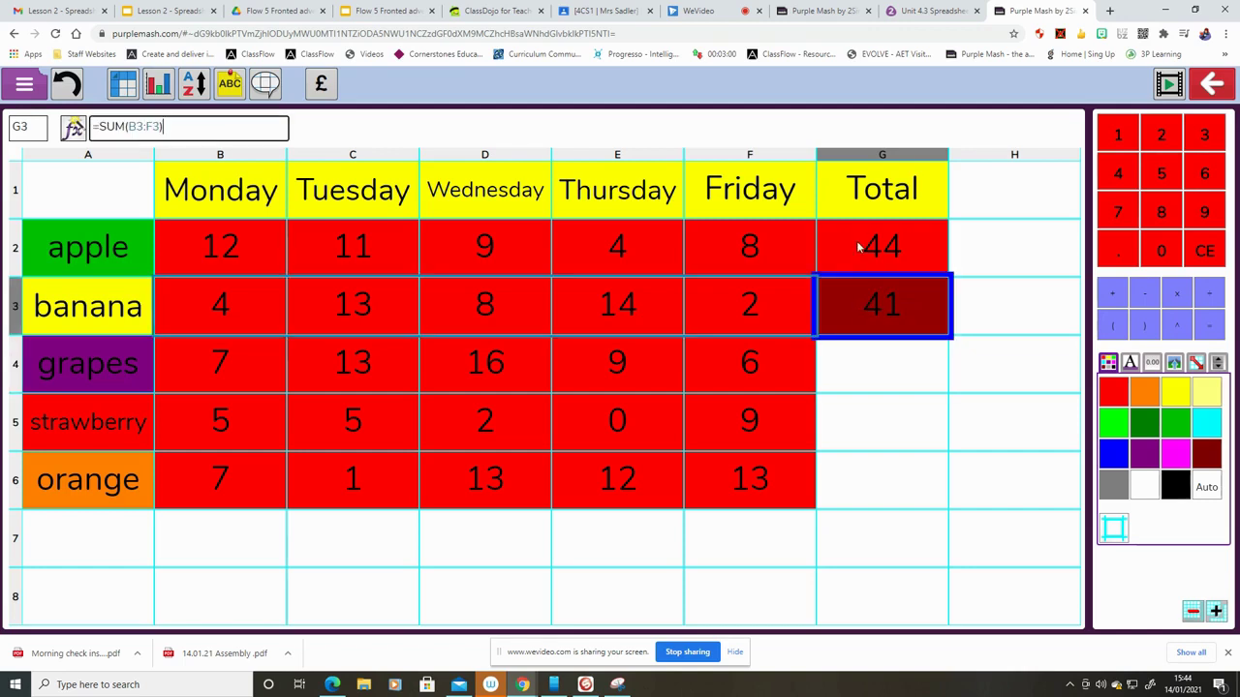
Step: Reuse the apple total formula for grapes, strawberry and orange: =SUM(B4:F4) in G4, =SUM(B5:F5) in G5 and =SUM(B6:F6) in G6
left_click(858, 248)
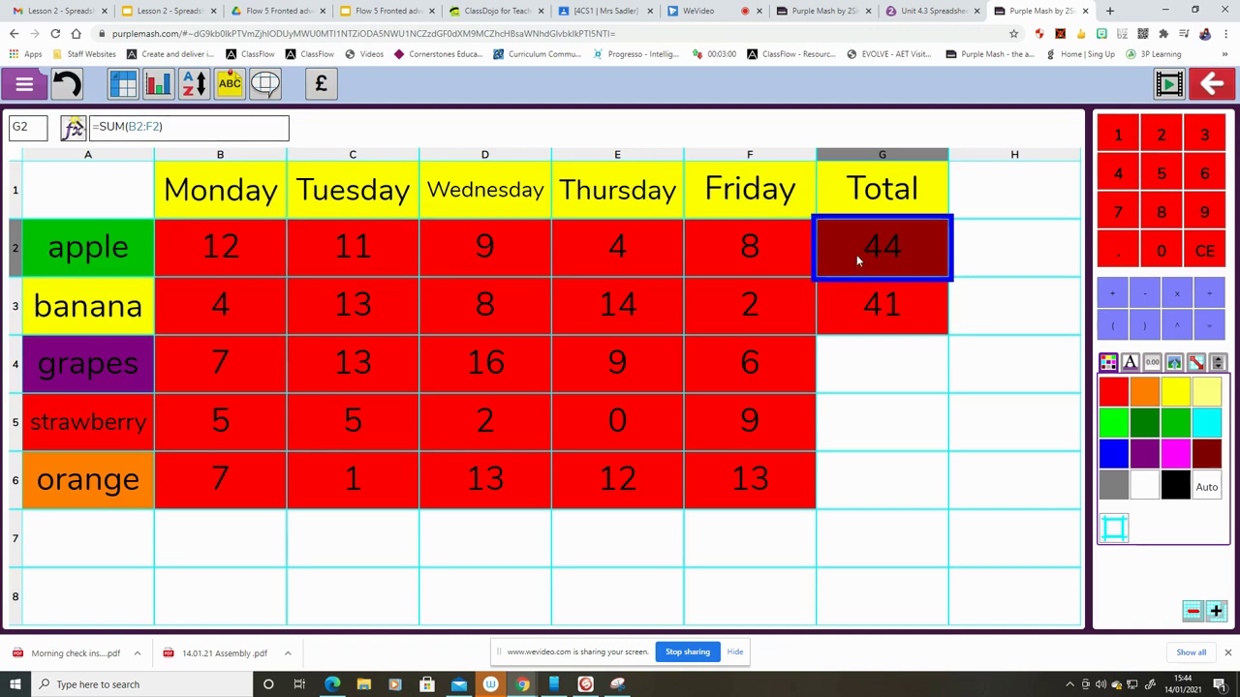
left_click(870, 367)
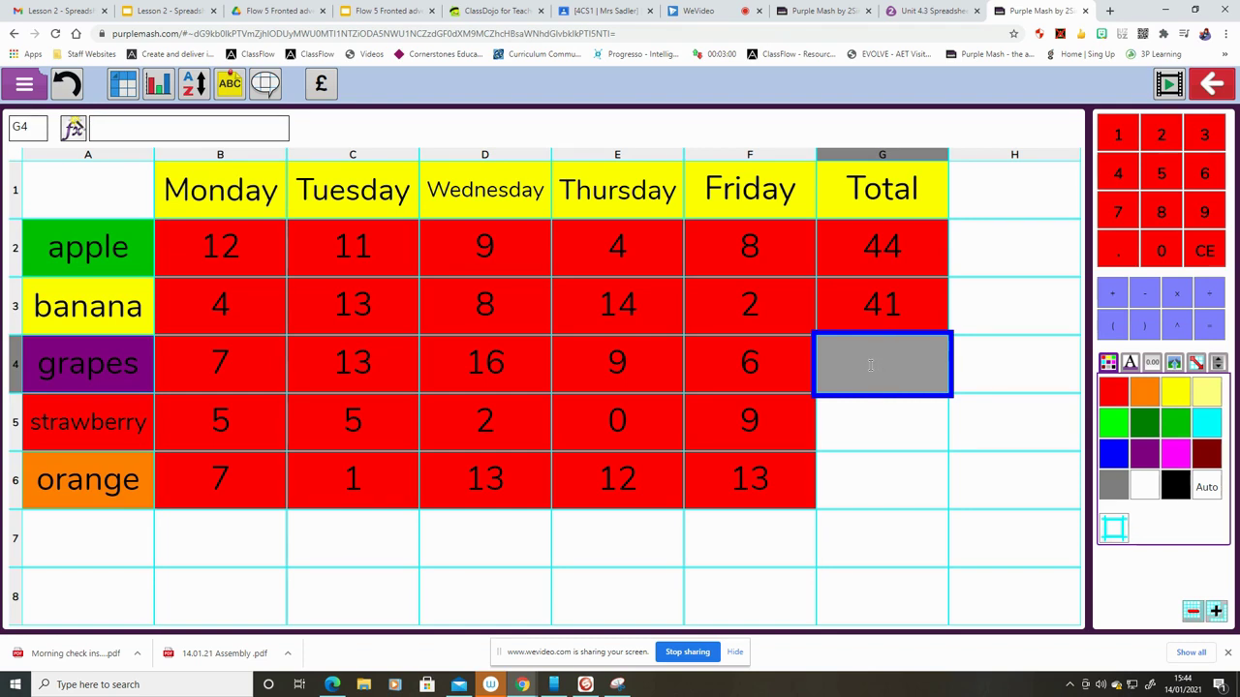
type("=SUM(B4:F4)")
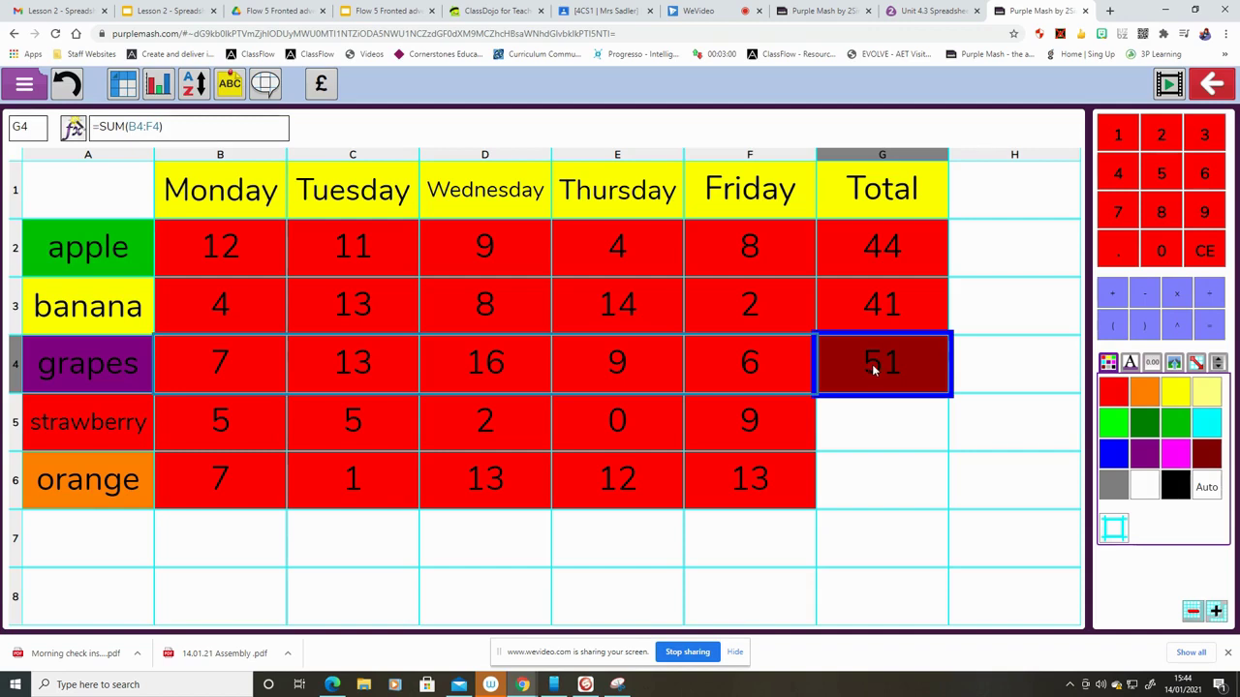
left_click(870, 431)
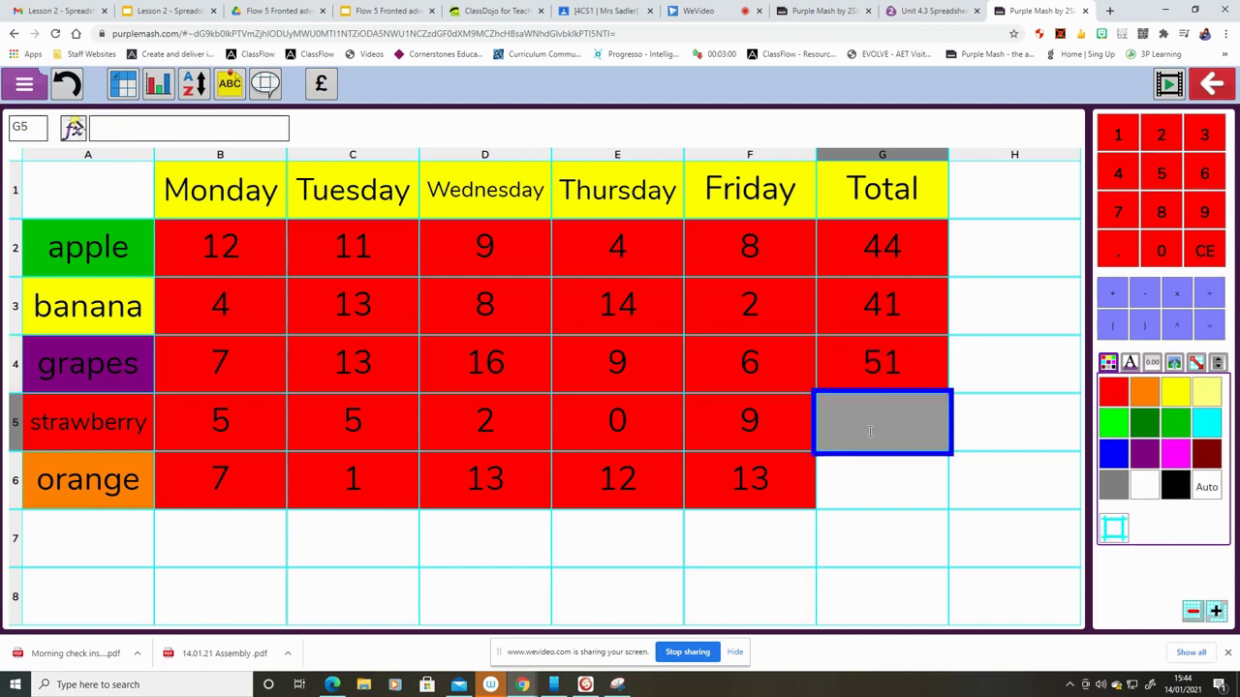
type("=SUM(B5:F5)")
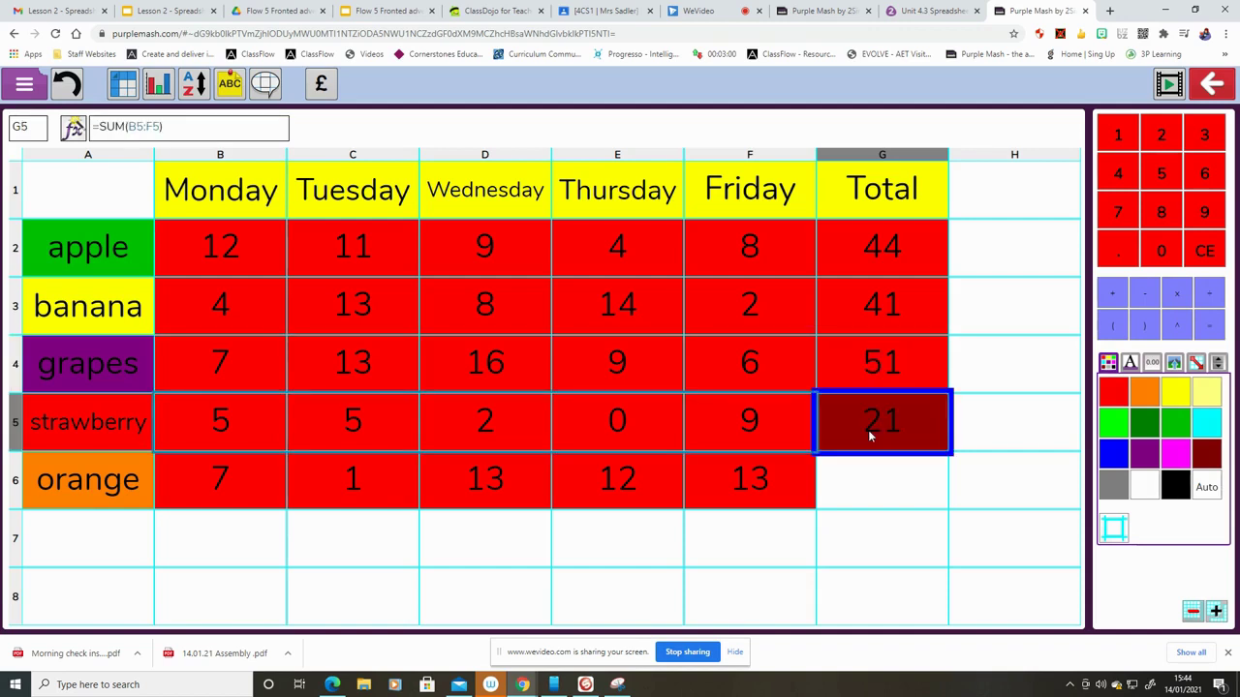
left_click(874, 475)
type("=SUM(B6:F6)")
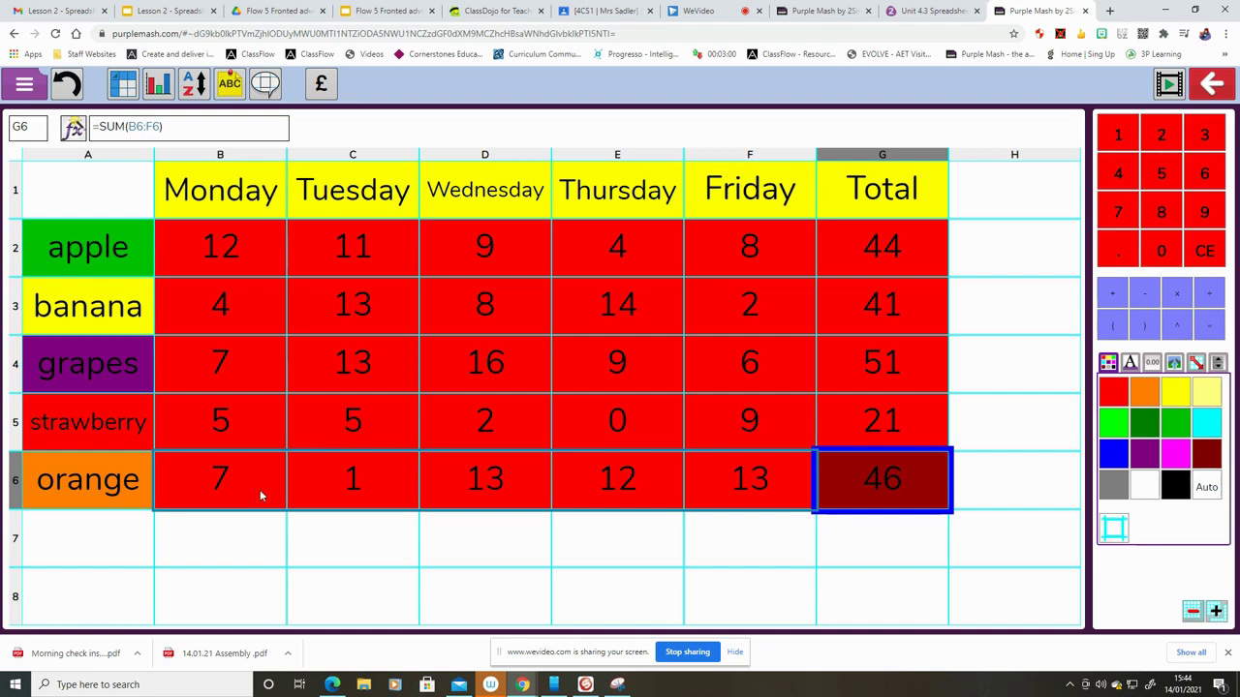
left_click(900, 557)
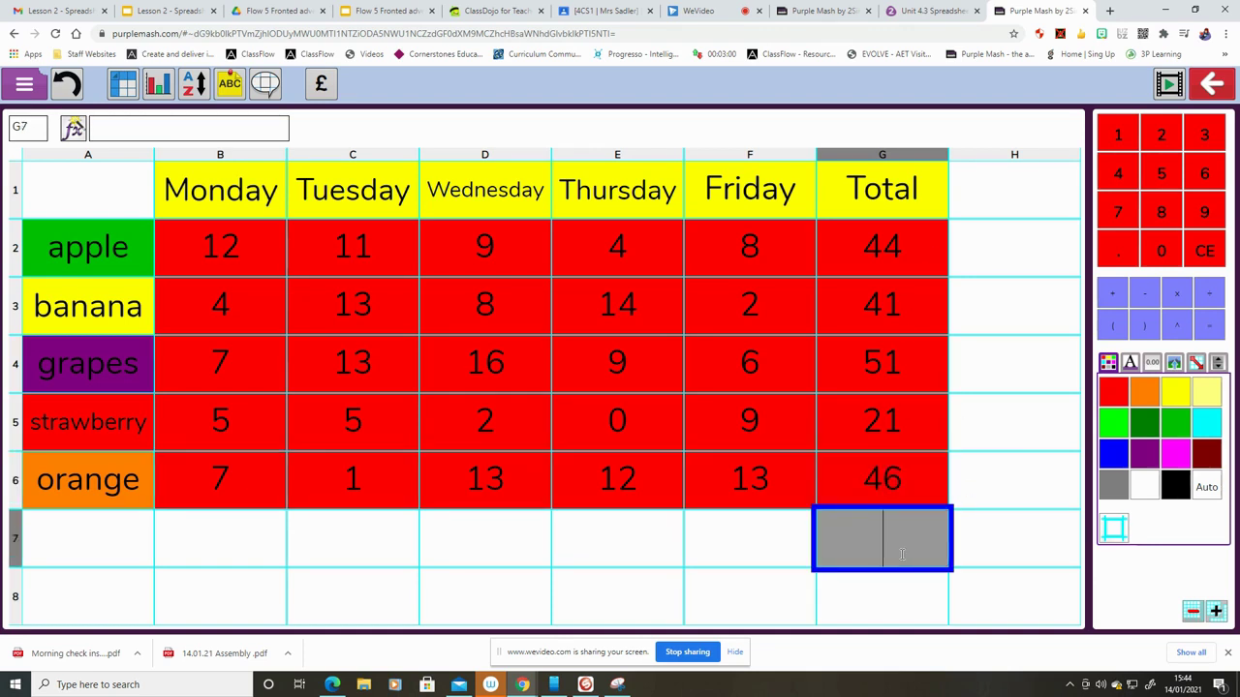